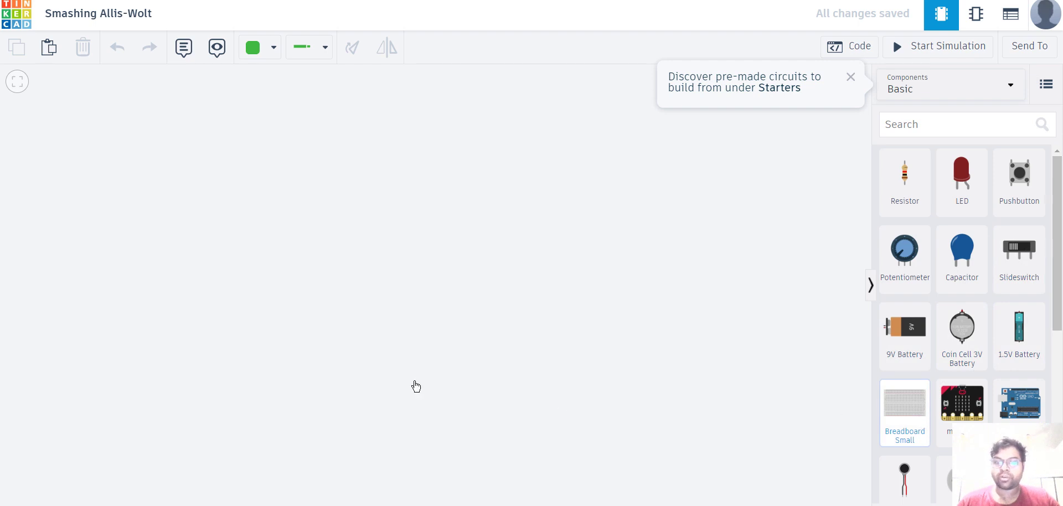
Step: Drop a Breadboard Small onto the empty workplane as the first component
{"action": "left_click", "coordinate": [261, 270]}
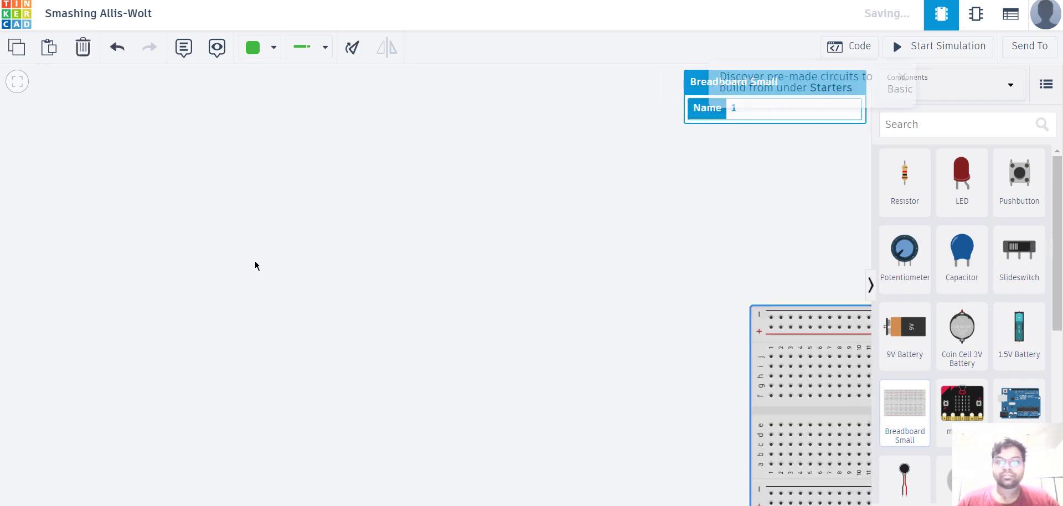
Step: Shift the breadboard to the left and place two resistors side by side to its right
{"action": "left_click_drag", "start_coordinate": [596, 375], "coordinate": [143, 316]}
{"action": "left_click_drag", "start_coordinate": [923, 197], "coordinate": [515, 239]}
{"action": "left_click_drag", "start_coordinate": [921, 194], "coordinate": [601, 247]}
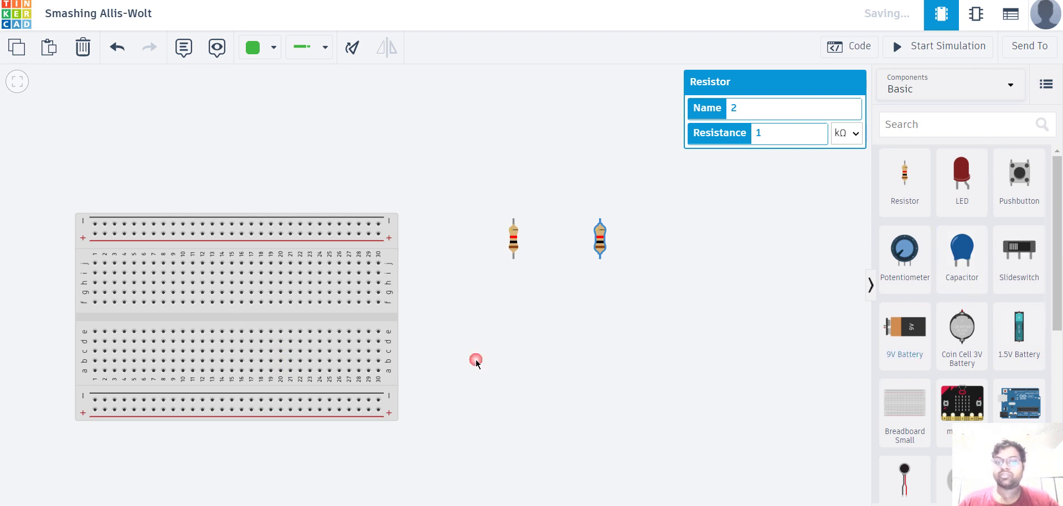
Step: Place two multimeters side by side above the resistors
{"action": "scroll", "coordinate": [886, 277], "scroll_direction": "down", "scroll_amount": 5}
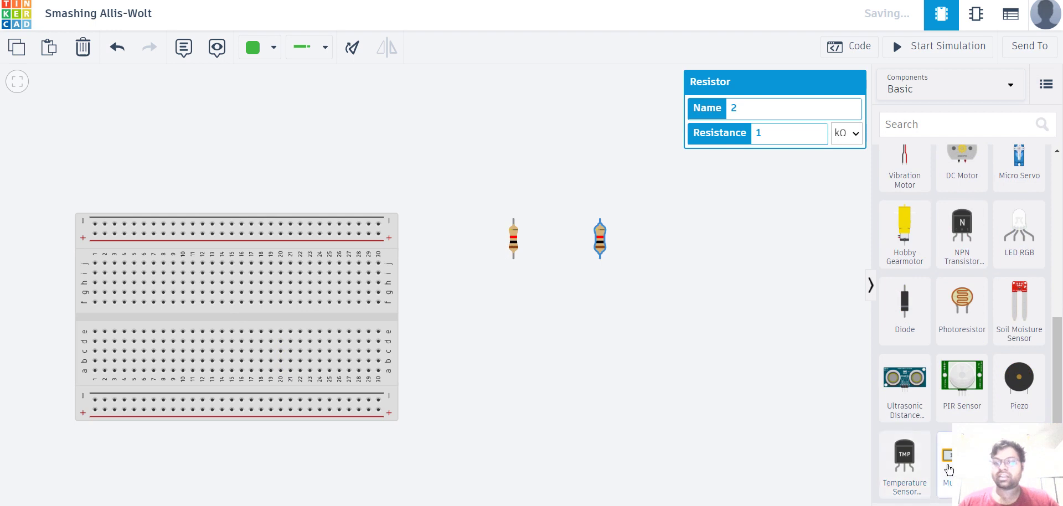
{"action": "left_click_drag", "start_coordinate": [1025, 462], "coordinate": [55, 456]}
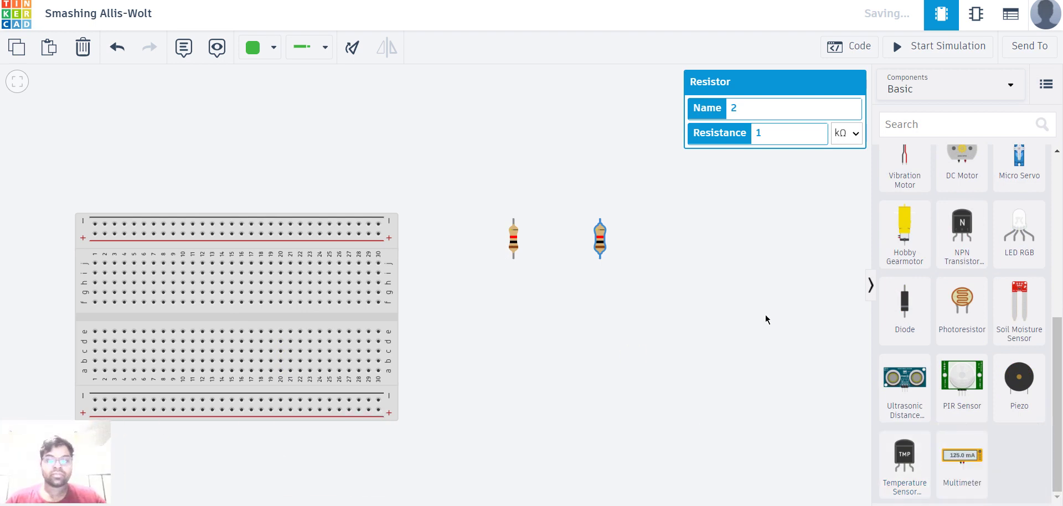
{"action": "left_click_drag", "start_coordinate": [962, 462], "coordinate": [470, 144]}
{"action": "left_click_drag", "start_coordinate": [962, 462], "coordinate": [615, 159]}
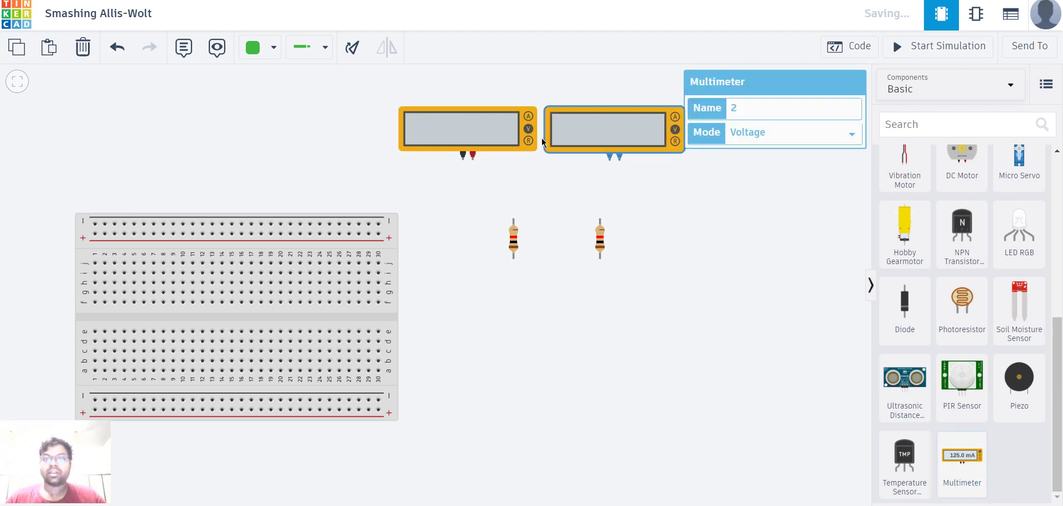
Step: Switch both multimeters' Mode to Amperage
{"action": "left_click", "coordinate": [513, 131]}
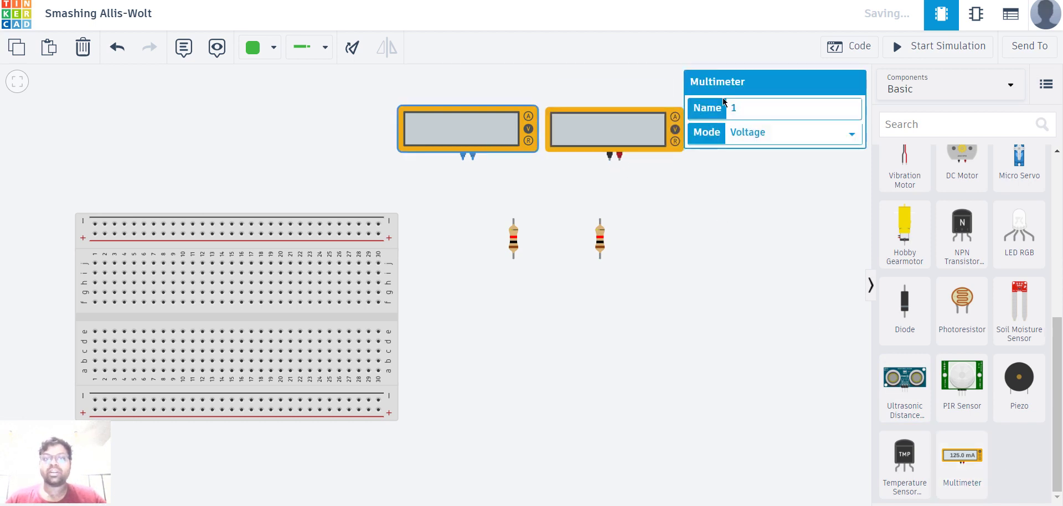
{"action": "left_click", "coordinate": [781, 136]}
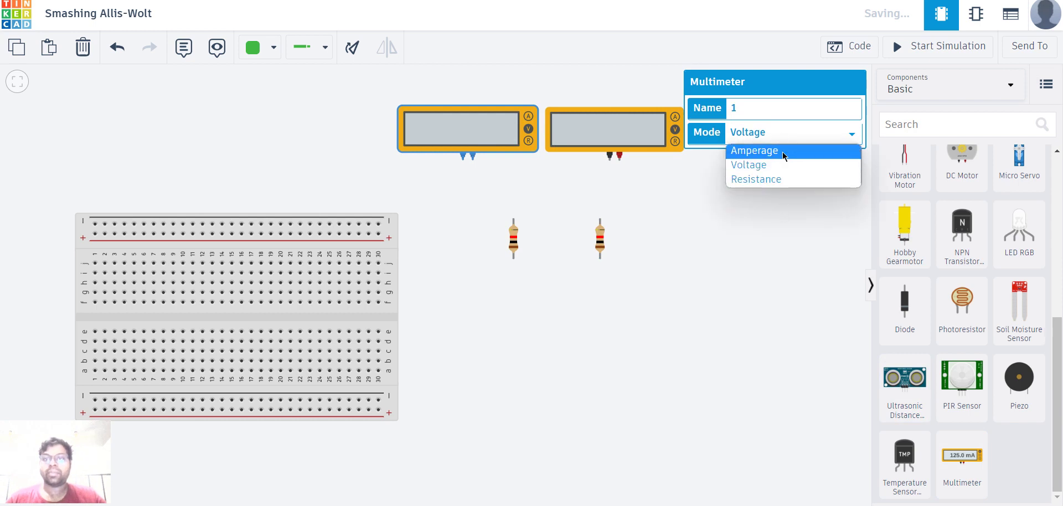
{"action": "left_click", "coordinate": [783, 151]}
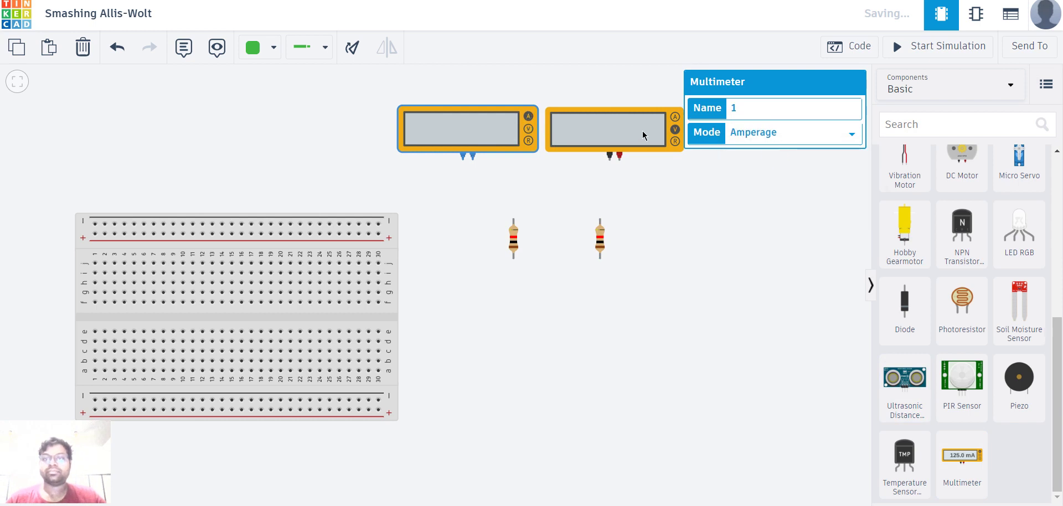
{"action": "left_click", "coordinate": [615, 132]}
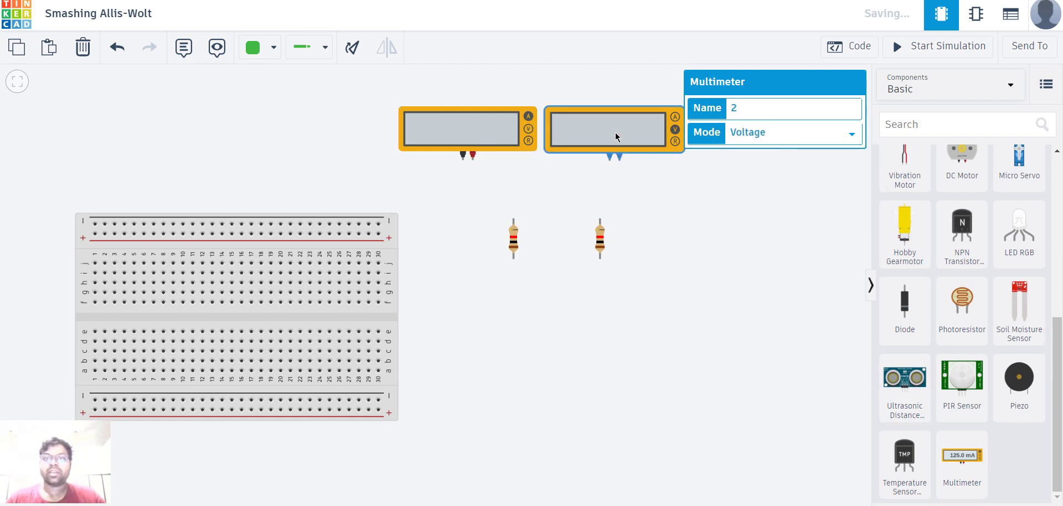
{"action": "left_click", "coordinate": [753, 132]}
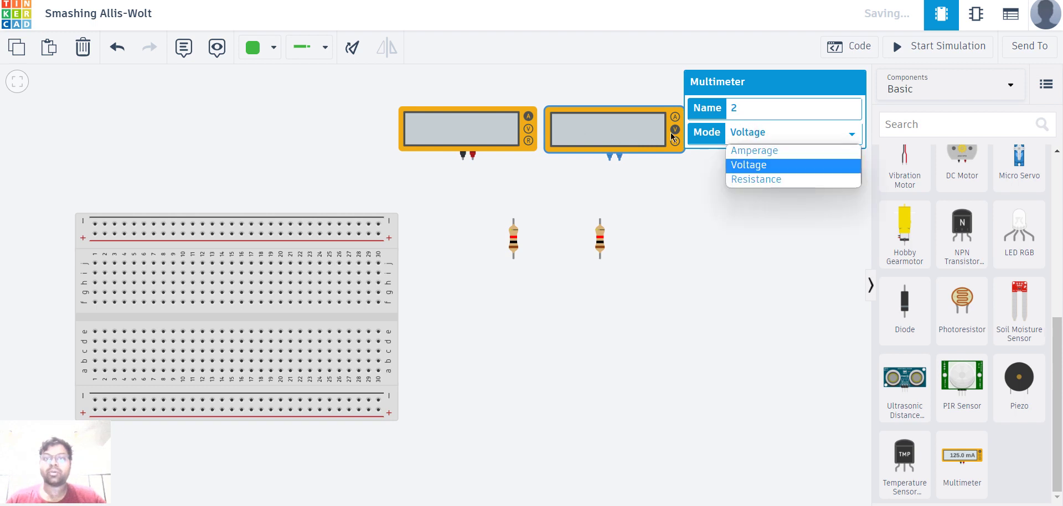
{"action": "left_click", "coordinate": [792, 157]}
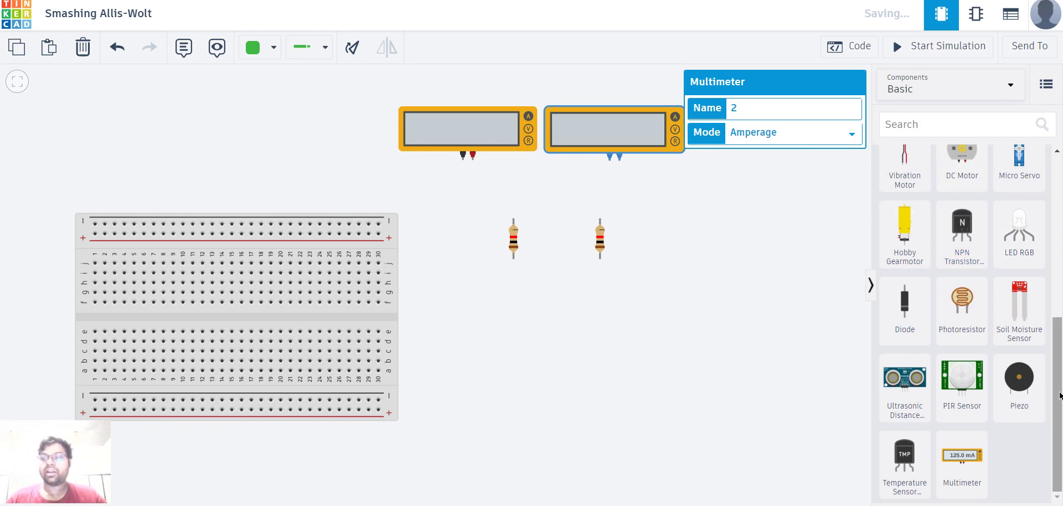
{"action": "scroll", "coordinate": [962, 322], "scroll_direction": "up", "scroll_amount": 6}
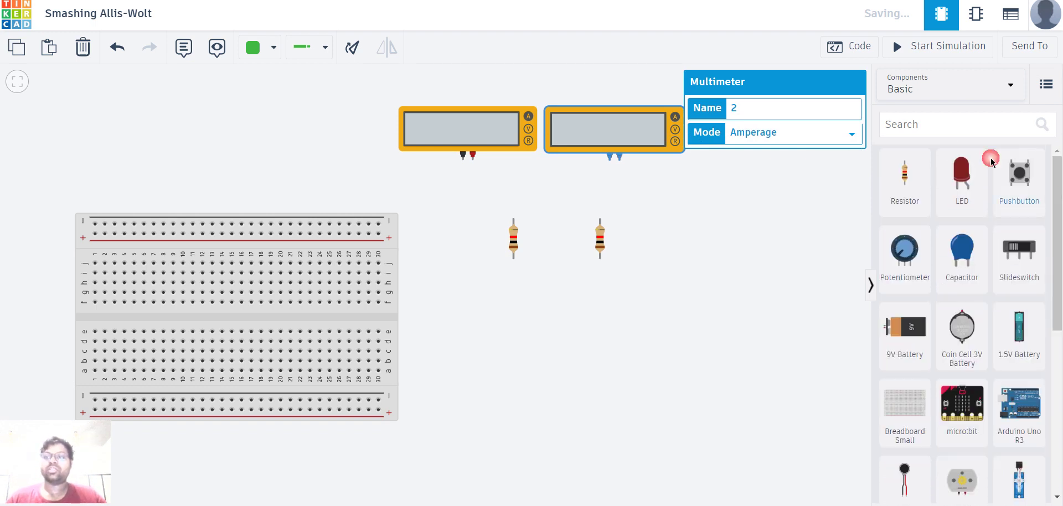
Step: Search for the power supply and place it right of the breadboard
{"action": "left_click", "coordinate": [972, 125]}
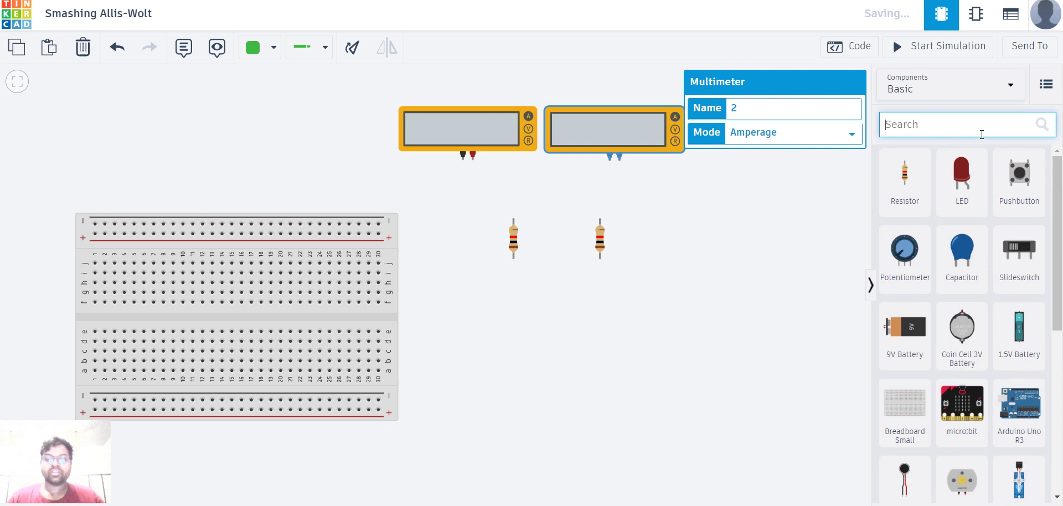
{"action": "type", "text": "pow"}
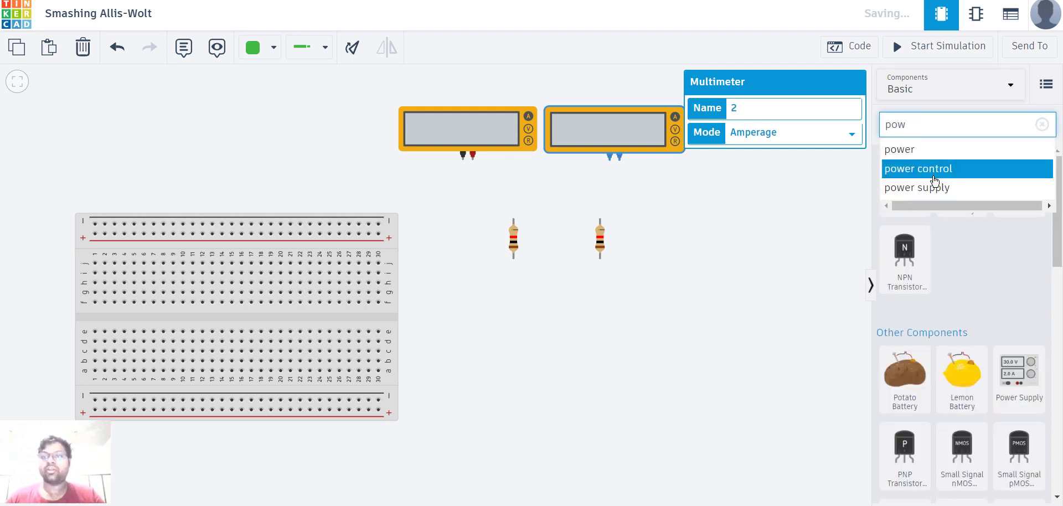
{"action": "left_click", "coordinate": [936, 191]}
{"action": "left_click_drag", "start_coordinate": [904, 237], "coordinate": [498, 426]}
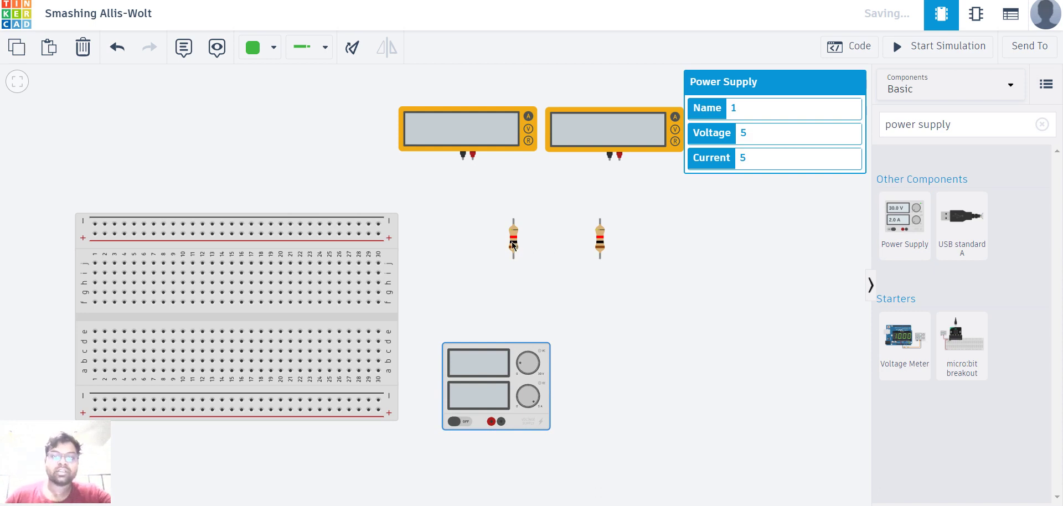
Step: Seat both resistors across the breadboard's centre gap, the second around column 18
{"action": "left_click_drag", "start_coordinate": [512, 249], "coordinate": [173, 329]}
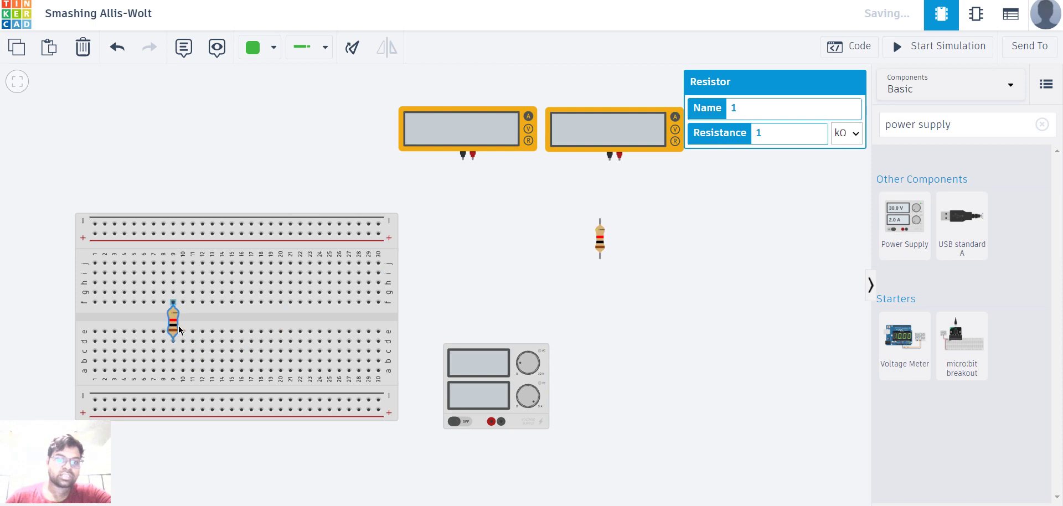
{"action": "left_click_drag", "start_coordinate": [602, 245], "coordinate": [273, 331]}
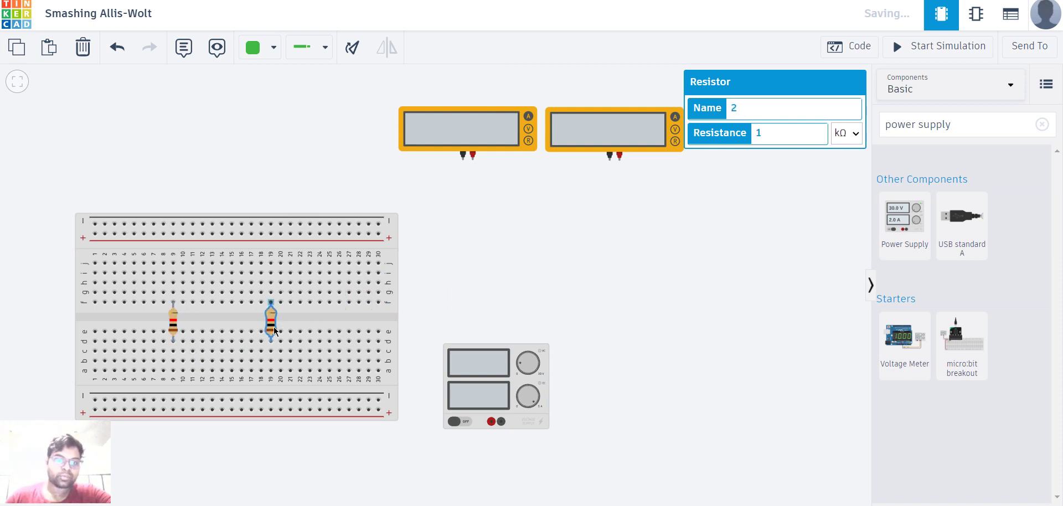
{"action": "left_click", "coordinate": [642, 286]}
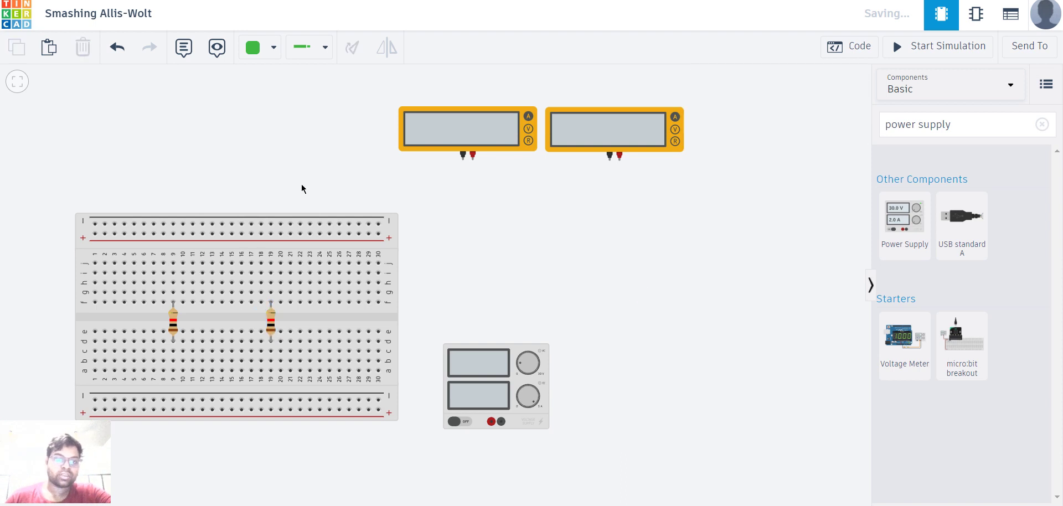
Step: Line up both multimeters side by side above the breadboard
{"action": "left_click_drag", "start_coordinate": [495, 138], "coordinate": [200, 166]}
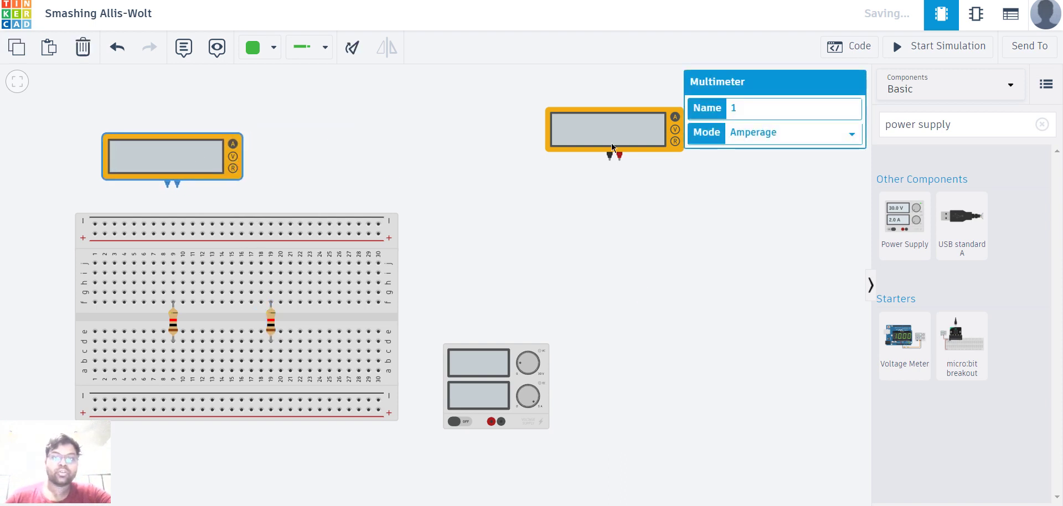
{"action": "left_click_drag", "start_coordinate": [565, 146], "coordinate": [349, 164]}
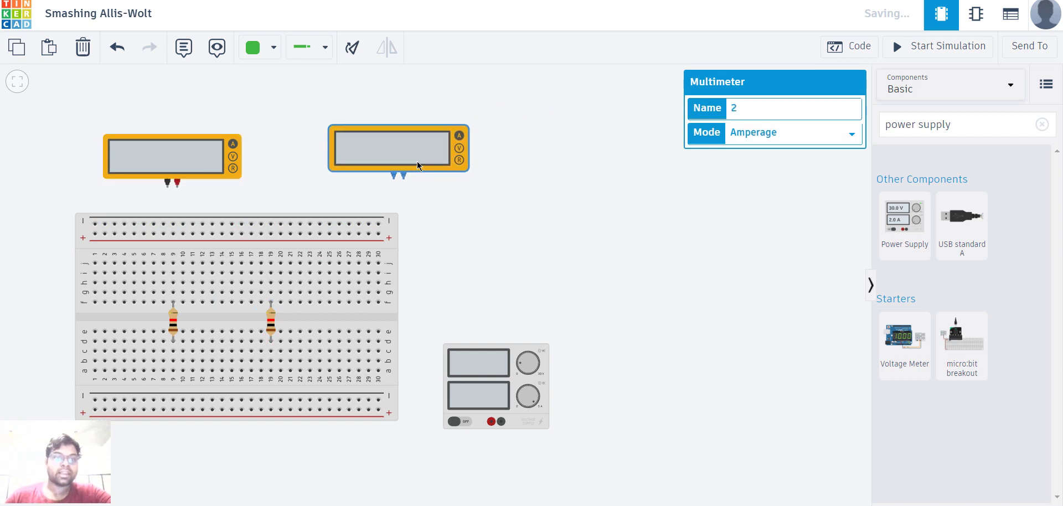
{"action": "left_click_drag", "start_coordinate": [418, 166], "coordinate": [372, 177]}
{"action": "left_click", "coordinate": [183, 47]}
{"action": "left_click", "coordinate": [98, 451]}
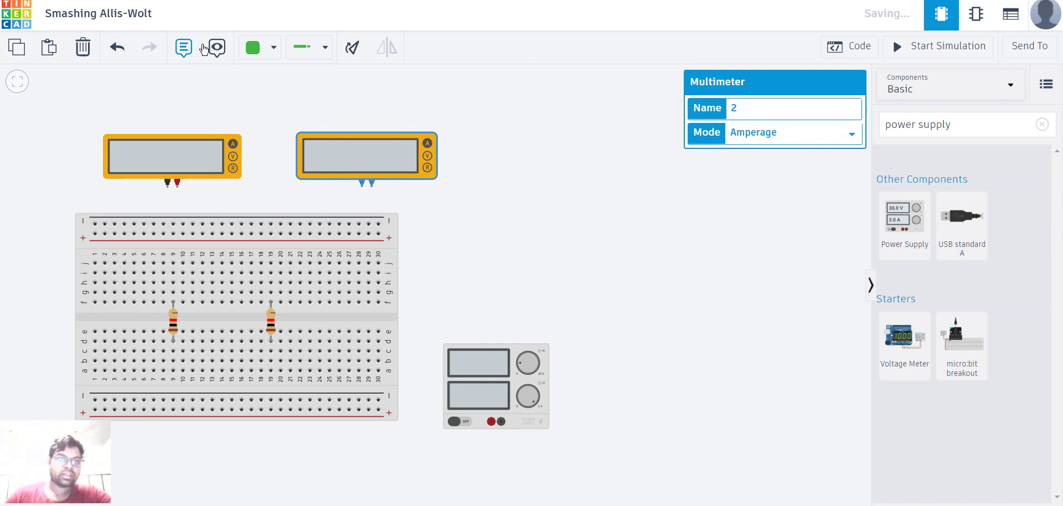
Step: Add a note reading r1 beside the left resistor
{"action": "left_click", "coordinate": [172, 324]}
{"action": "left_click", "coordinate": [173, 327]}
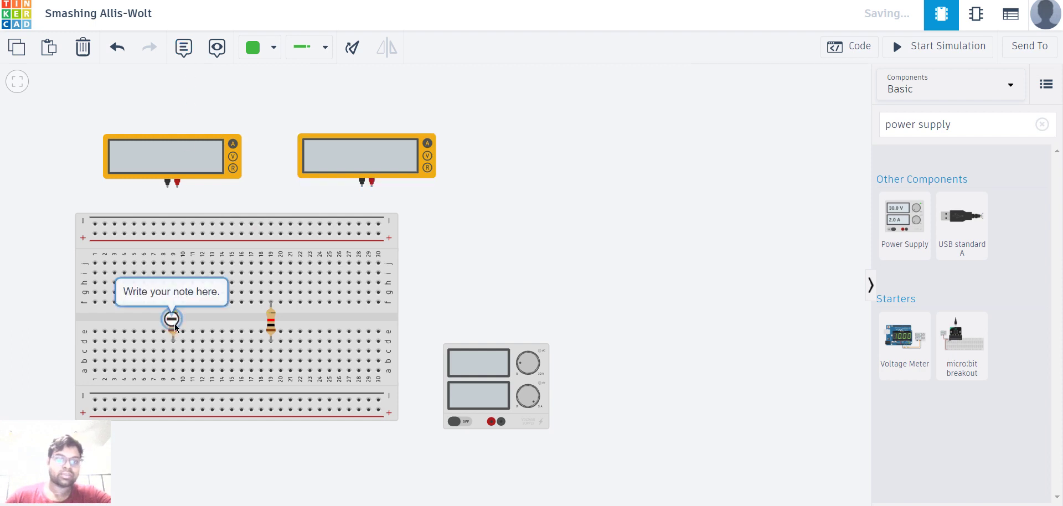
{"action": "left_click", "coordinate": [197, 300]}
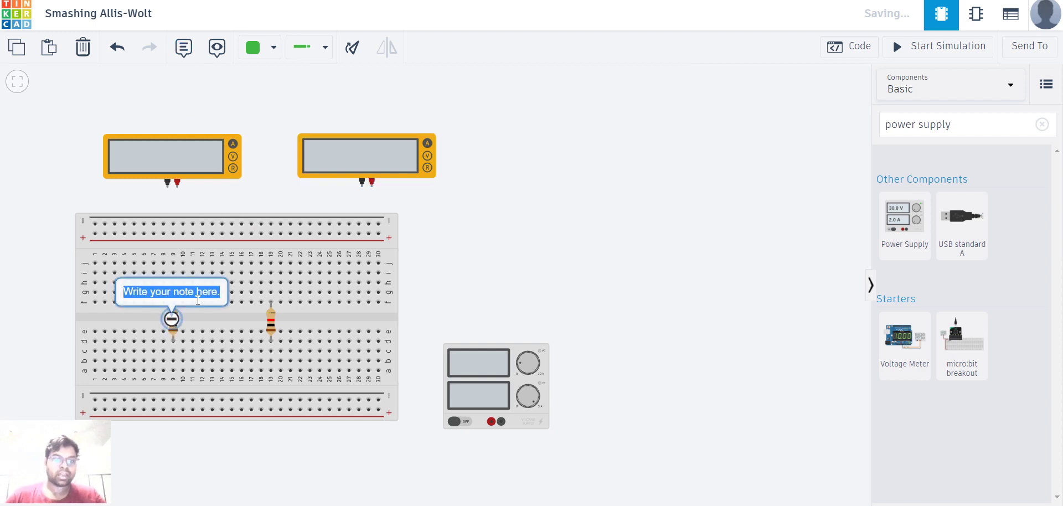
{"action": "type", "text": "r1"}
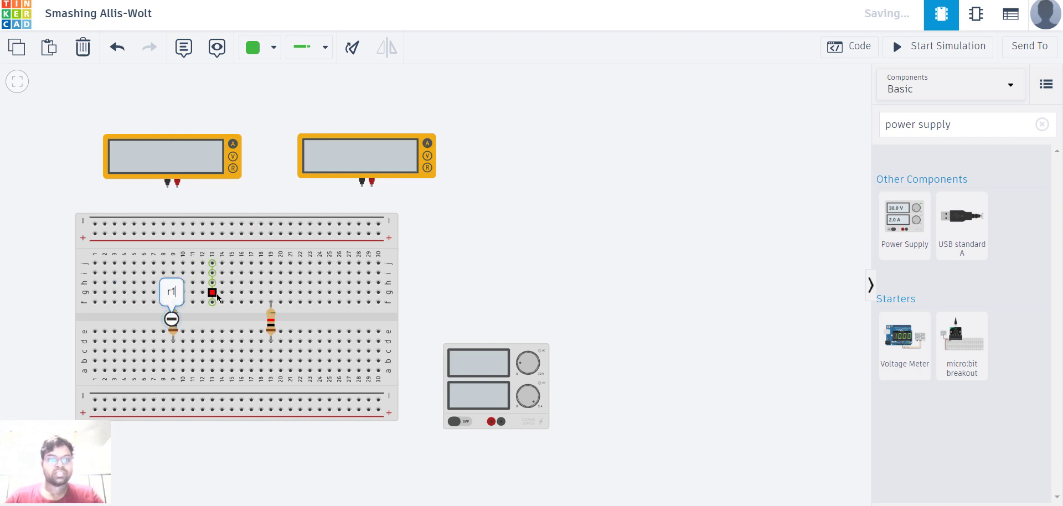
{"action": "left_click", "coordinate": [606, 297]}
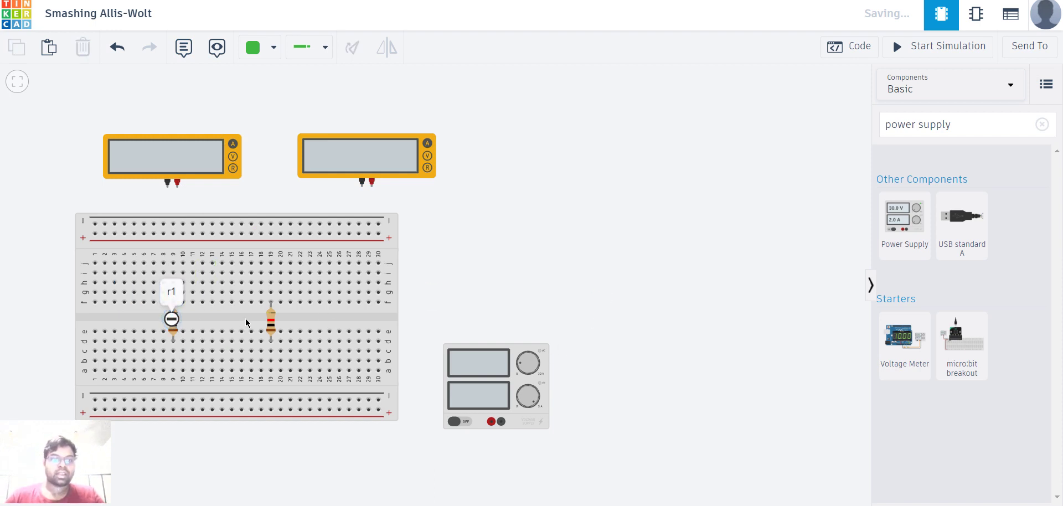
Step: Add an r2 note on the second resistor, then hide the note labels
{"action": "left_click", "coordinate": [270, 326]}
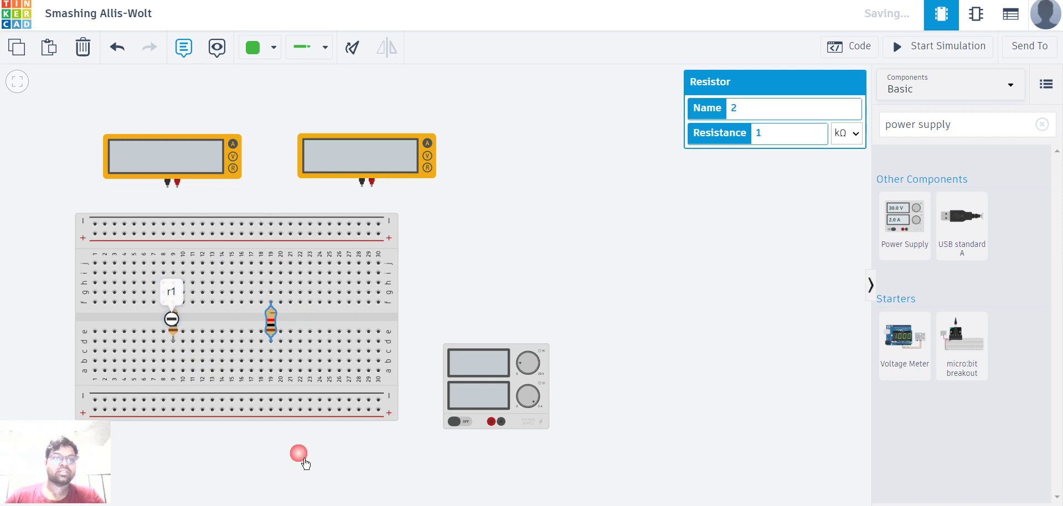
{"action": "key", "text": "n"}
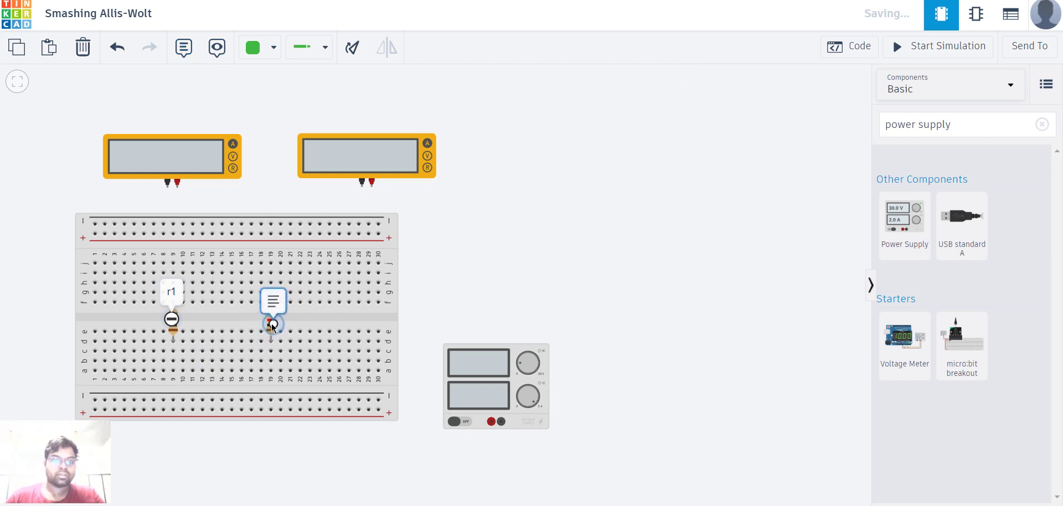
{"action": "left_click", "coordinate": [275, 326]}
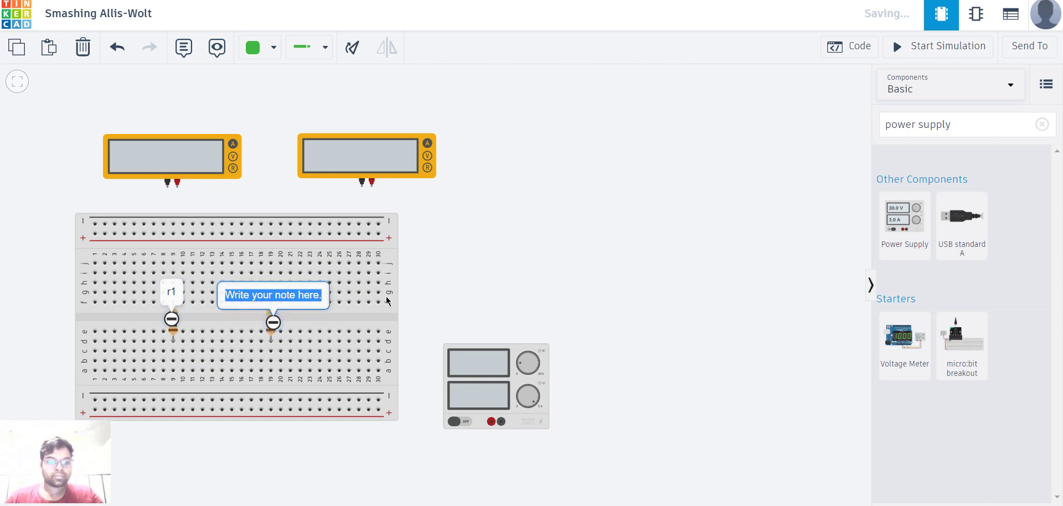
{"action": "key", "text": "Escape"}
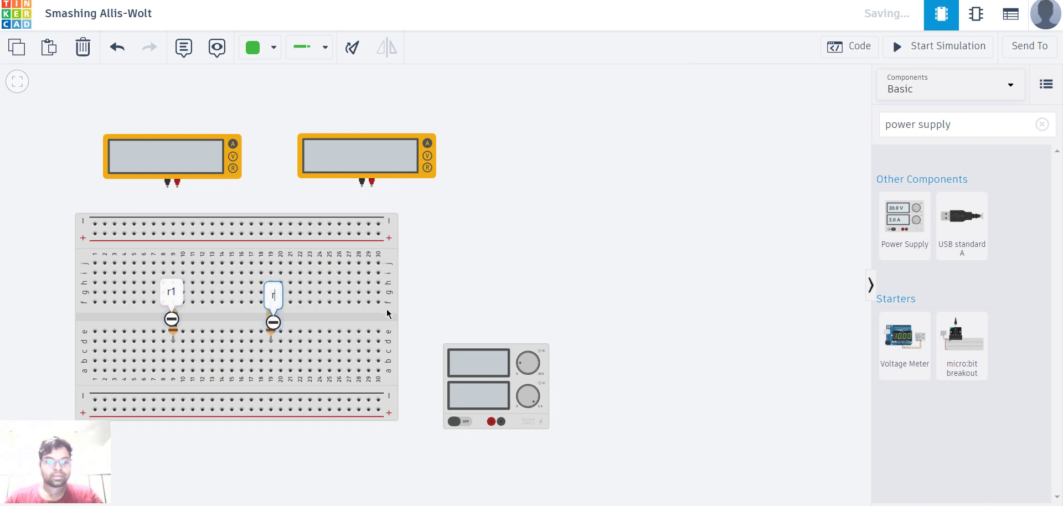
{"action": "left_click", "coordinate": [453, 281]}
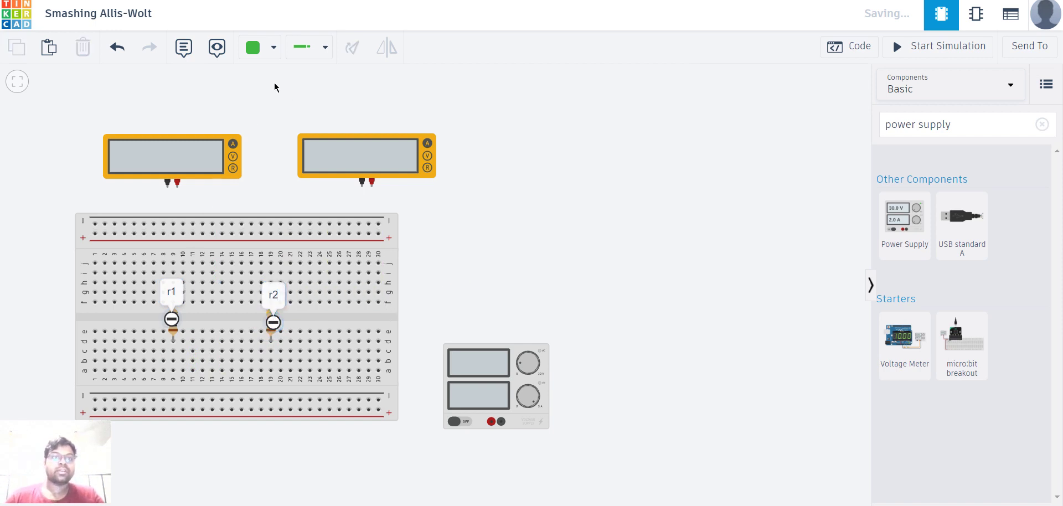
{"action": "left_click", "coordinate": [217, 49]}
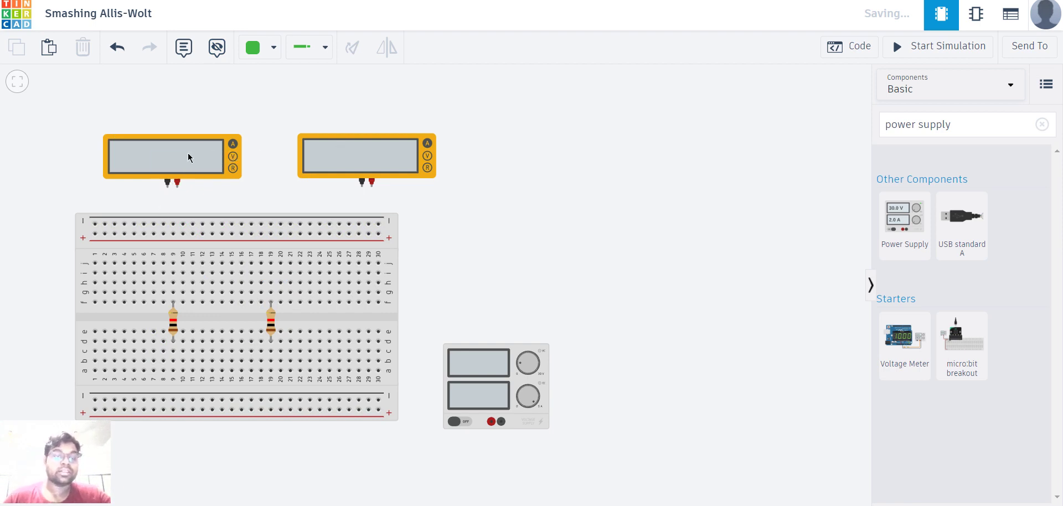
Step: Wire the first meter's negative terminal to hole j9 and its positive terminal to the + rail
{"action": "left_click", "coordinate": [167, 187]}
{"action": "left_click", "coordinate": [173, 263]}
{"action": "mouse_move", "coordinate": [173, 263]}
{"action": "left_mouse_down"}
{"action": "mouse_move", "coordinate": [166, 301]}
{"action": "mouse_move", "coordinate": [175, 254]}
{"action": "mouse_move", "coordinate": [173, 264]}
{"action": "left_mouse_up"}
{"action": "left_click", "coordinate": [178, 188]}
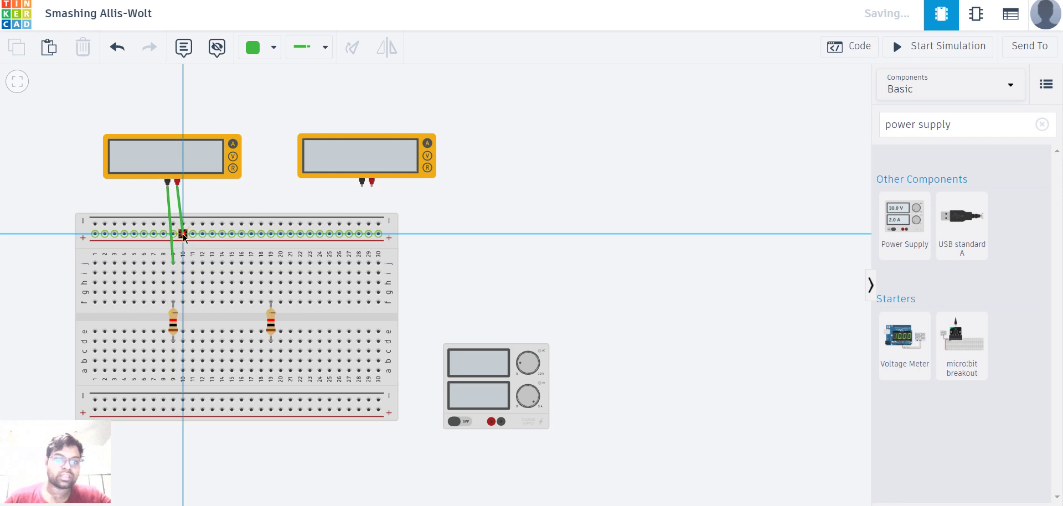
{"action": "left_click", "coordinate": [183, 234]}
Step: Colour the negative-terminal wire black and the positive-terminal wire red
{"action": "left_click", "coordinate": [256, 107]}
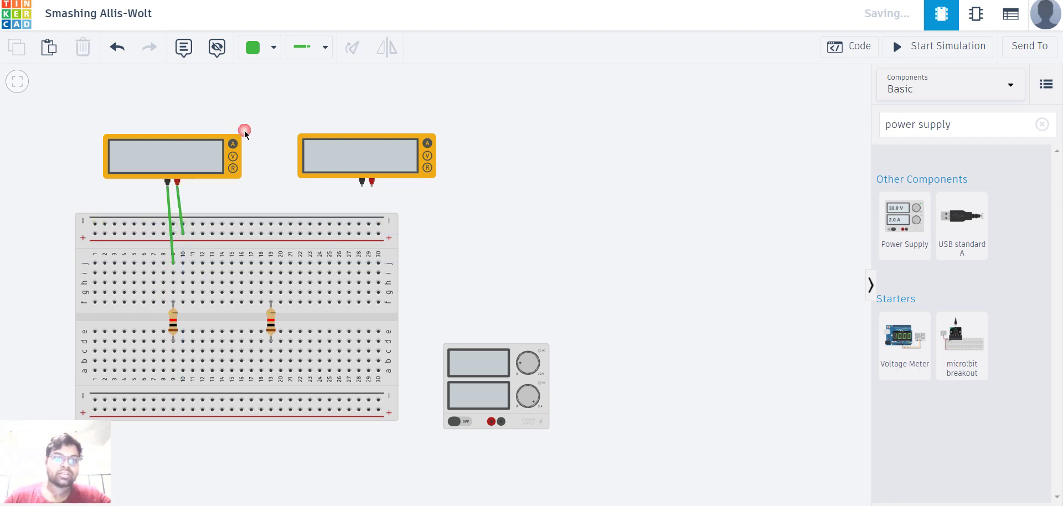
{"action": "left_click", "coordinate": [168, 201]}
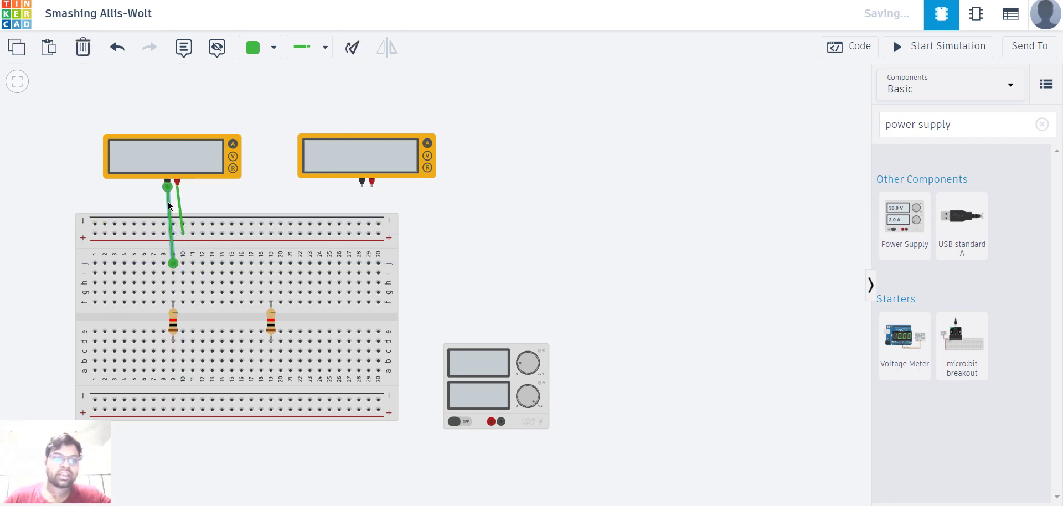
{"action": "left_click", "coordinate": [274, 49]}
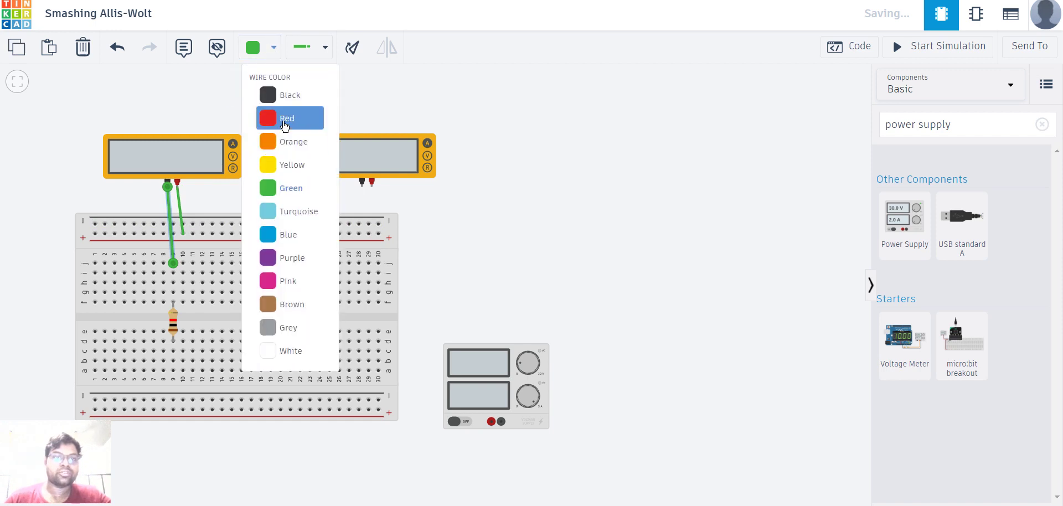
{"action": "left_click", "coordinate": [313, 96]}
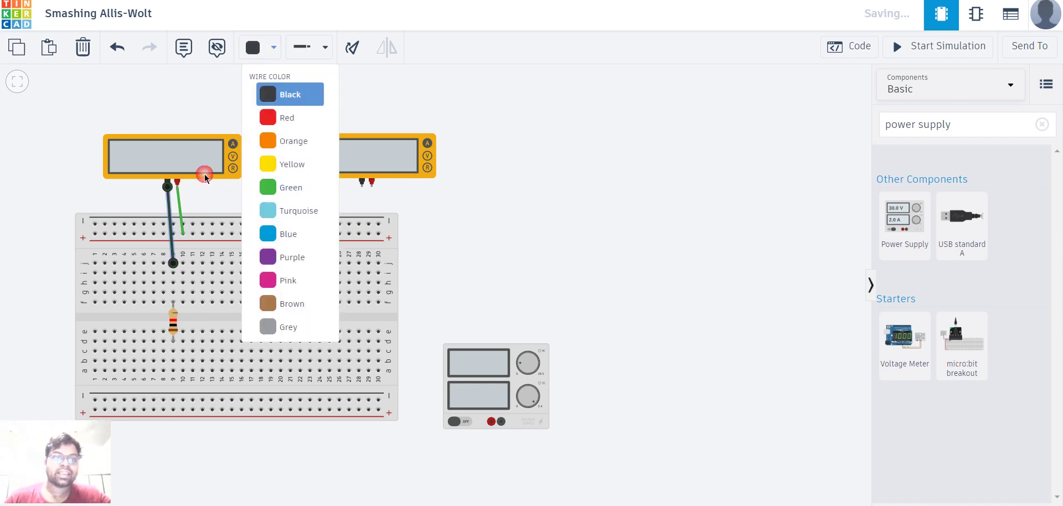
{"action": "left_click", "coordinate": [178, 202]}
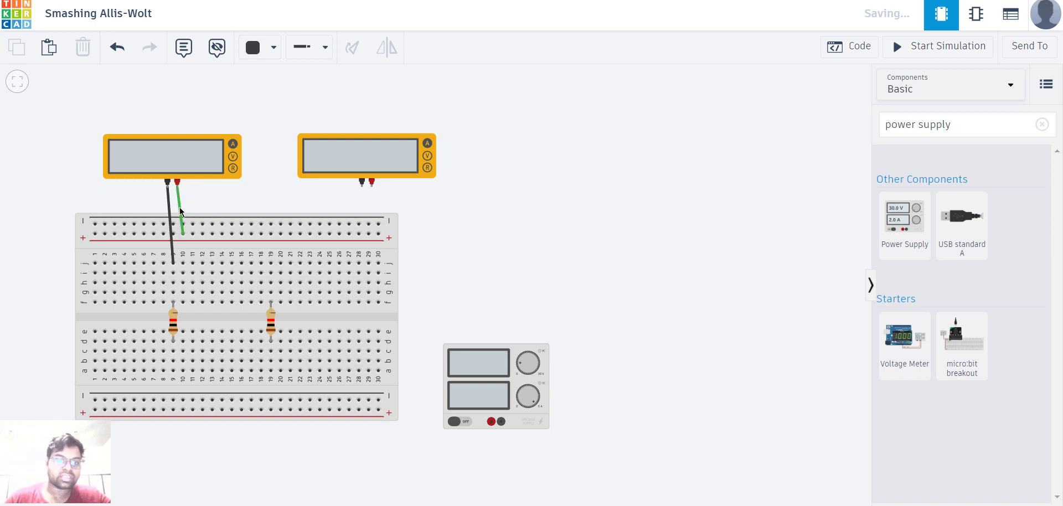
{"action": "left_click", "coordinate": [275, 57]}
{"action": "left_click", "coordinate": [318, 118]}
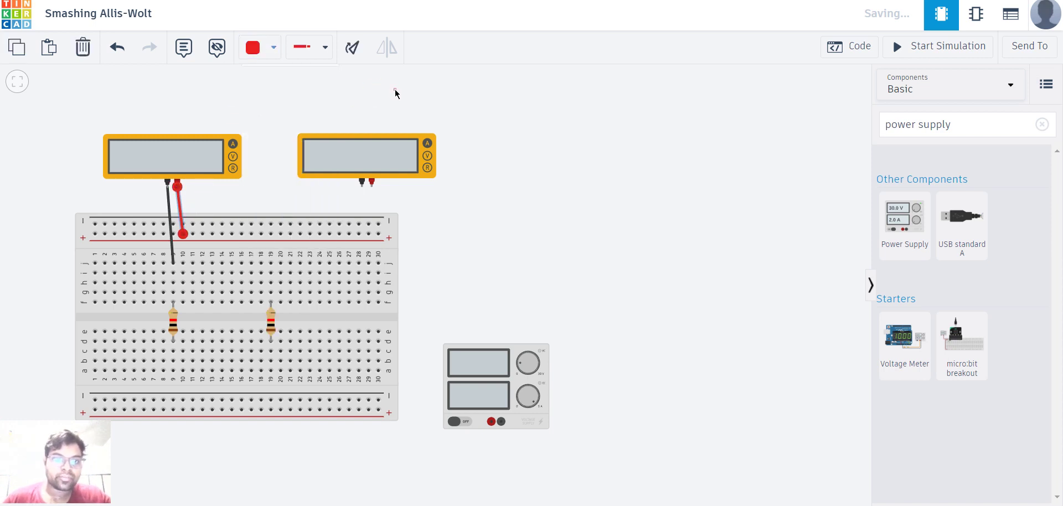
{"action": "left_click", "coordinate": [397, 95]}
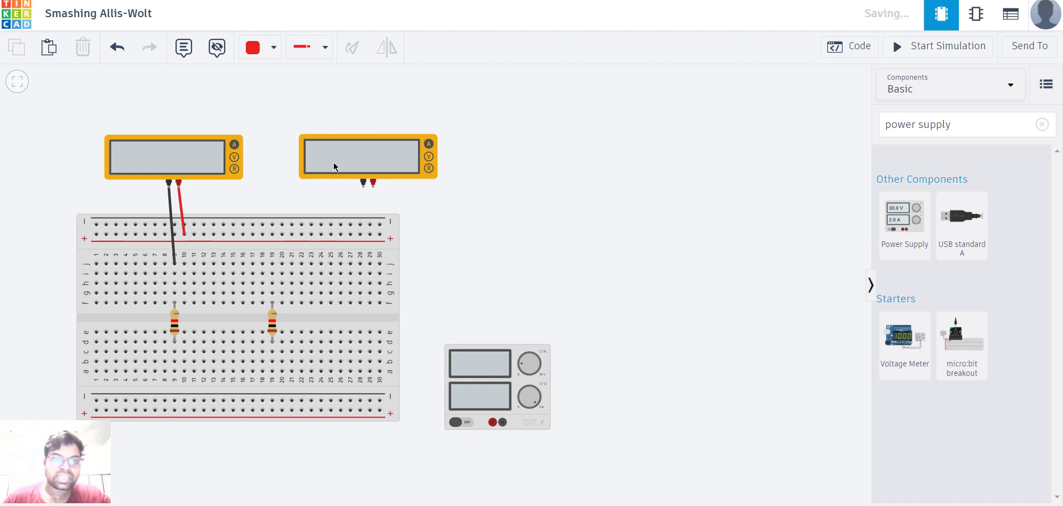
Step: Move the second meter beside the first and wire its negative terminal to j19 in black
{"action": "left_click_drag", "start_coordinate": [361, 161], "coordinate": [311, 162]}
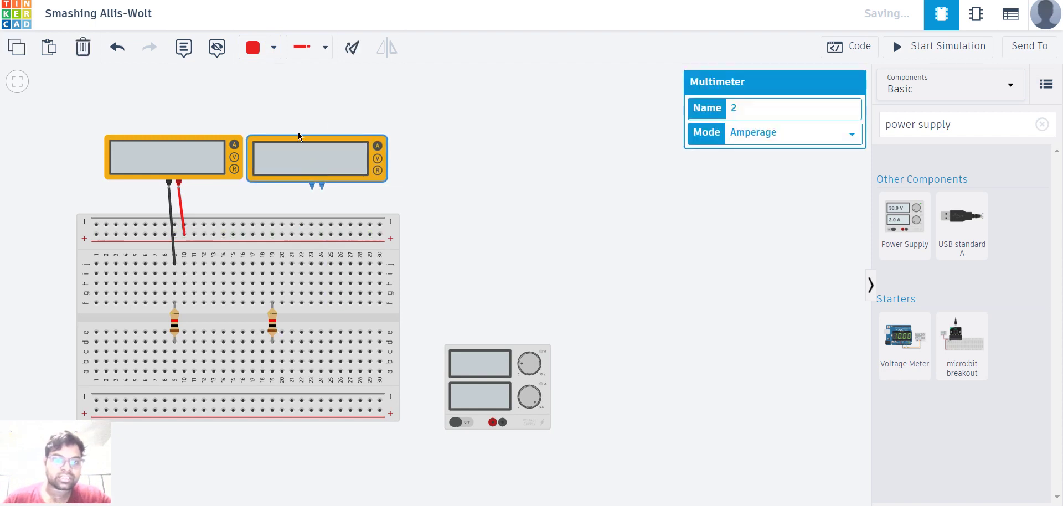
{"action": "left_click", "coordinate": [311, 190]}
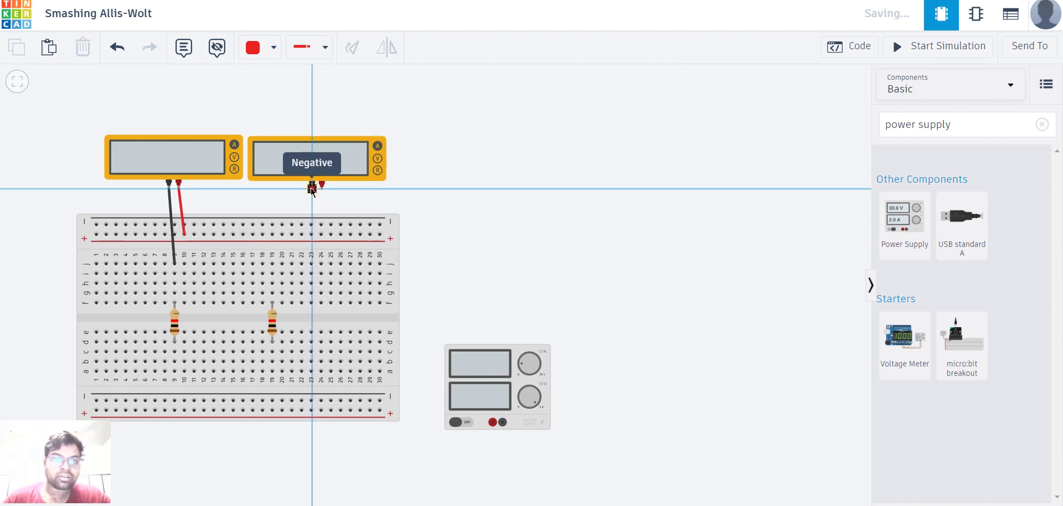
{"action": "left_click", "coordinate": [273, 265]}
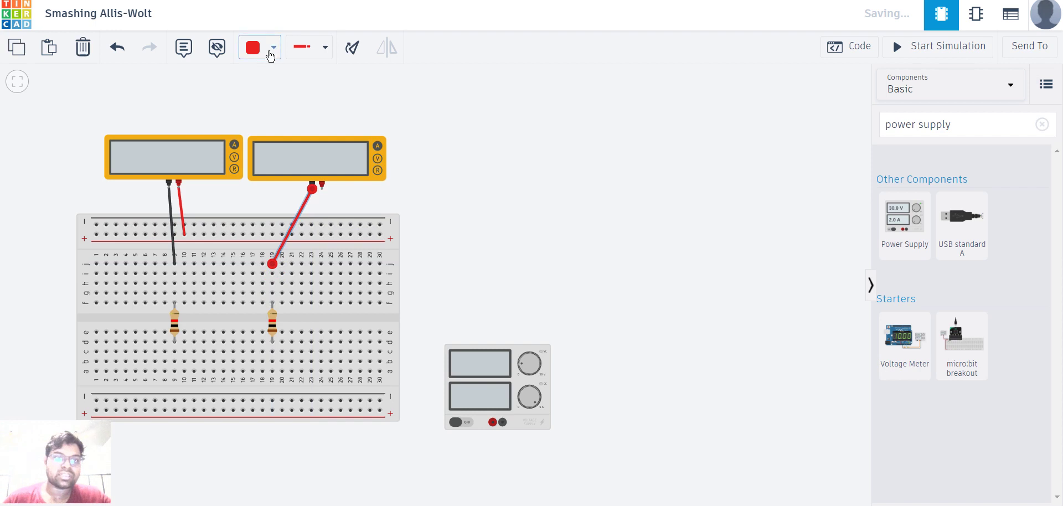
{"action": "left_click", "coordinate": [272, 48]}
{"action": "left_click", "coordinate": [448, 95]}
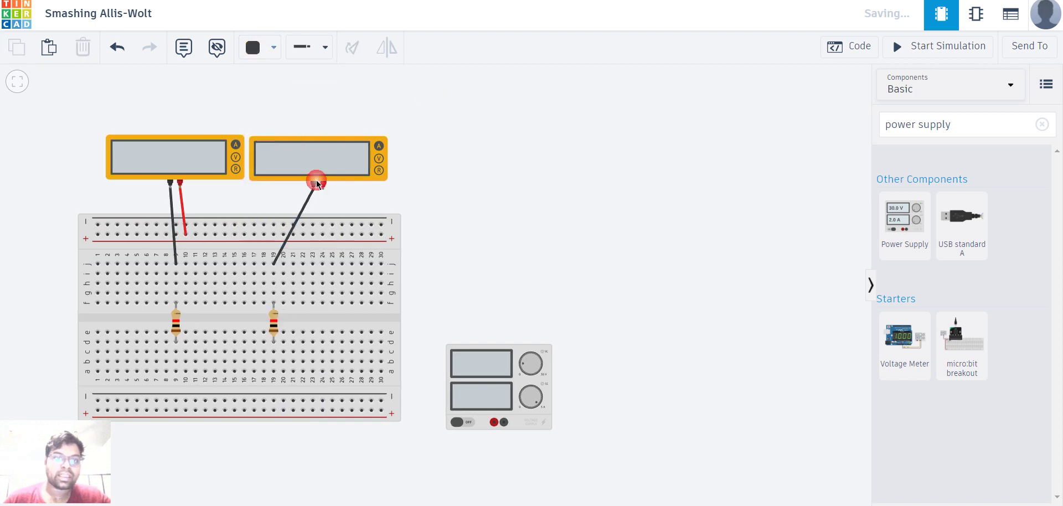
Step: Wire the second meter's positive terminal to the + rail in red
{"action": "left_click", "coordinate": [323, 189]}
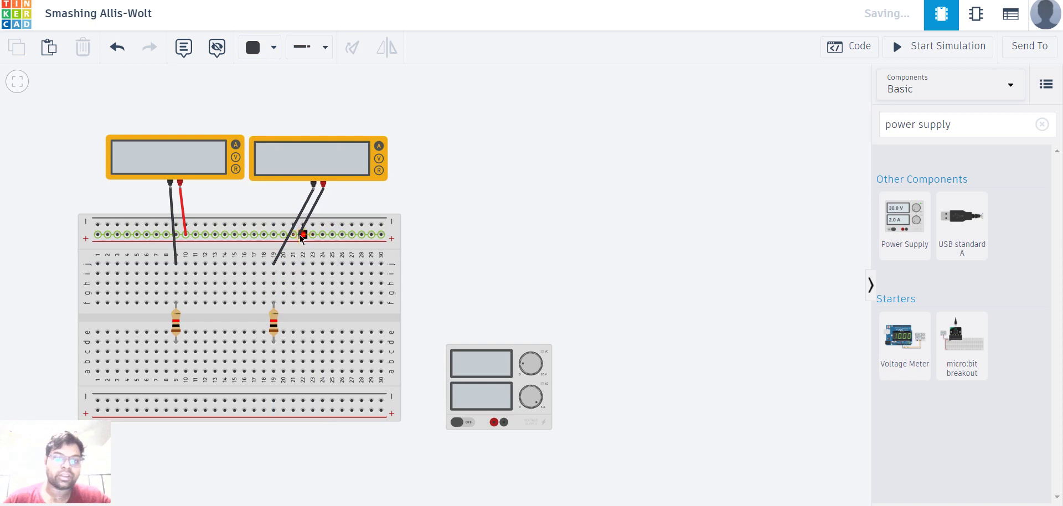
{"action": "left_click", "coordinate": [303, 235]}
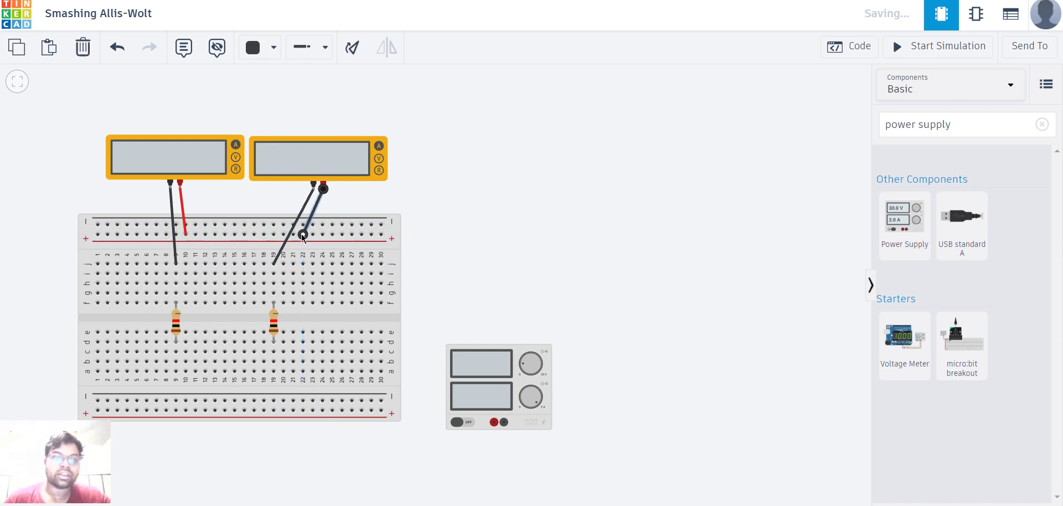
{"action": "left_click", "coordinate": [275, 49]}
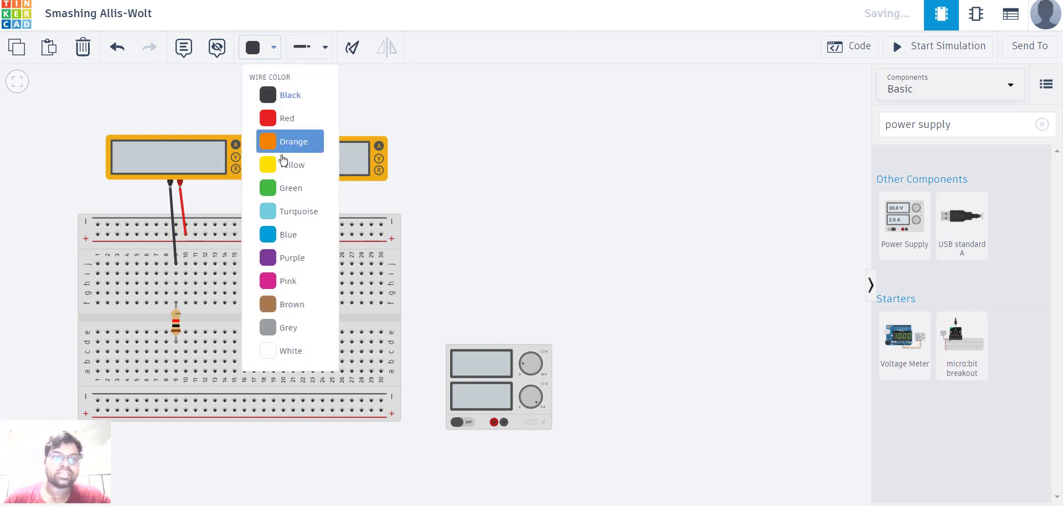
{"action": "left_click", "coordinate": [288, 118]}
{"action": "left_click", "coordinate": [485, 176]}
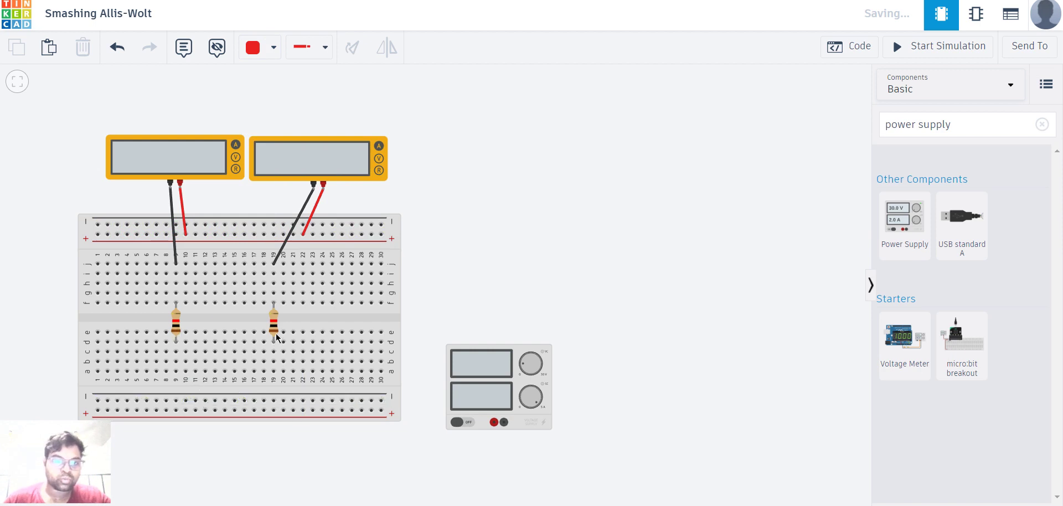
Step: Join a10 to a19 with a black jumper and move the power supply up
{"action": "left_click", "coordinate": [185, 371]}
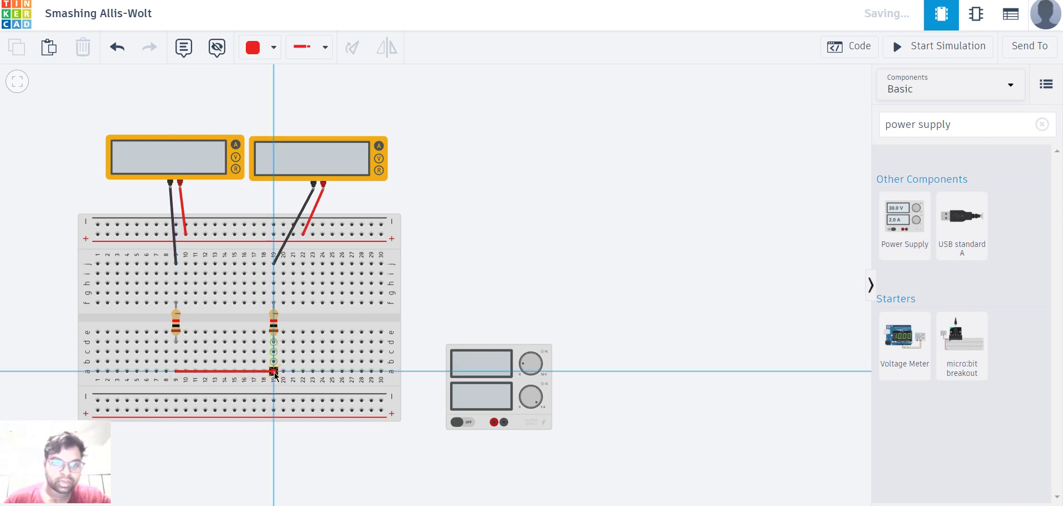
{"action": "left_click", "coordinate": [273, 371]}
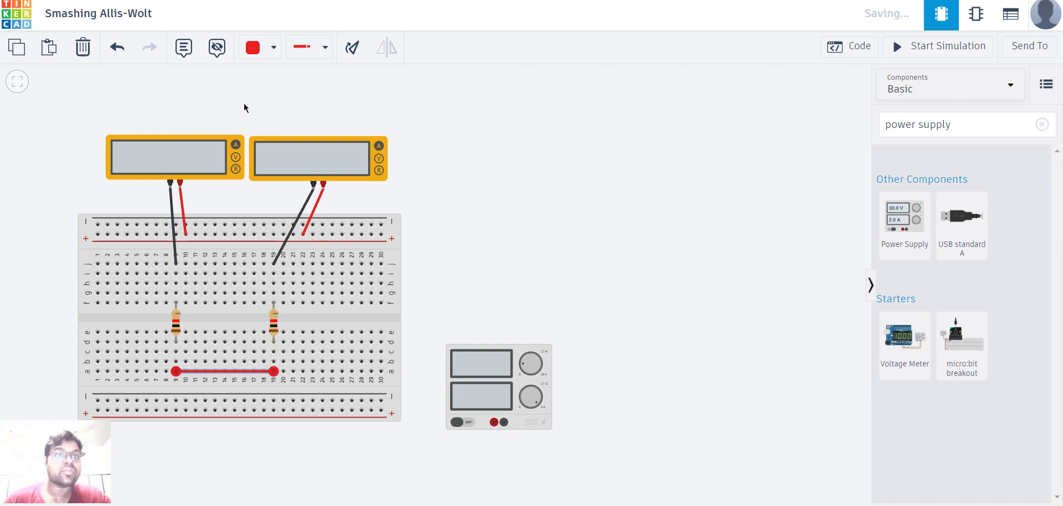
{"action": "left_click", "coordinate": [273, 47]}
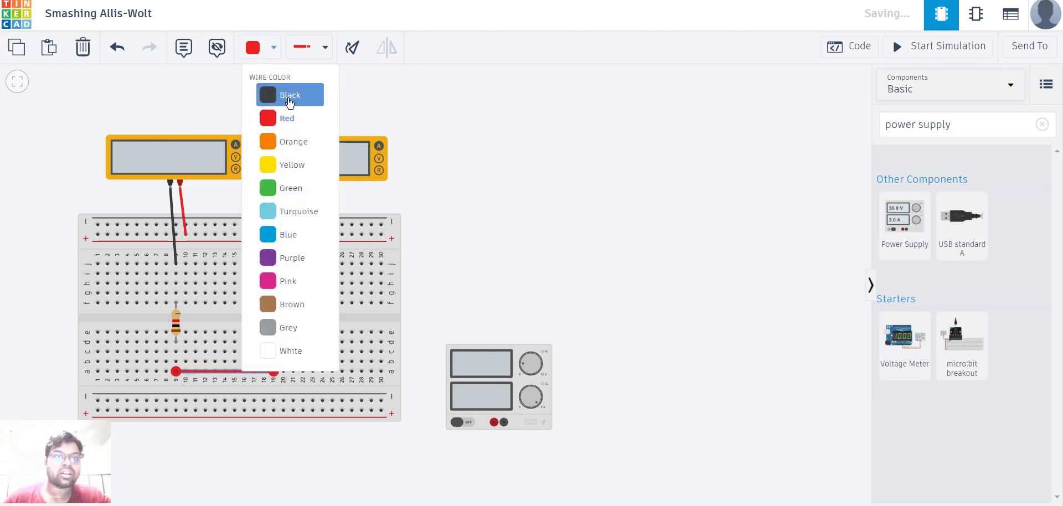
{"action": "left_click", "coordinate": [290, 102]}
{"action": "left_click", "coordinate": [447, 467]}
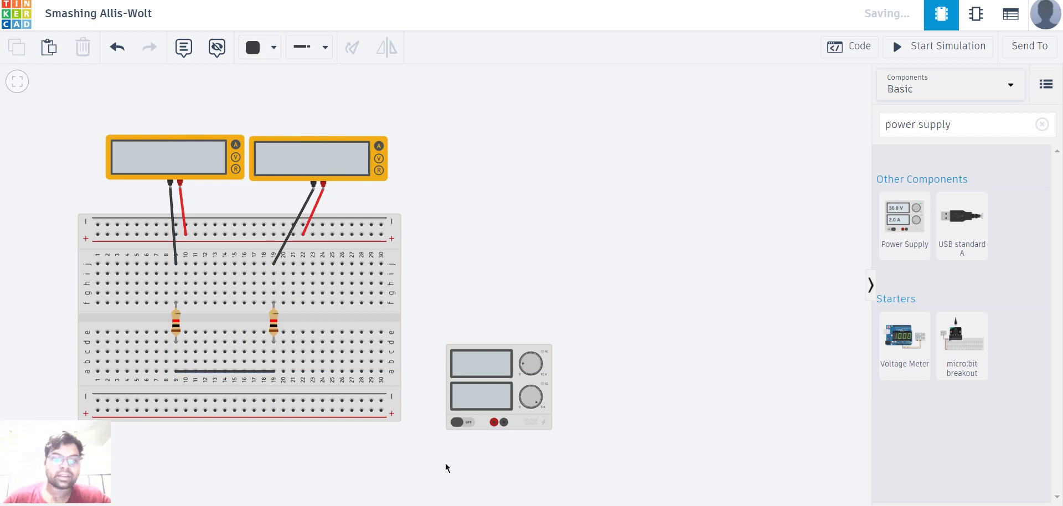
{"action": "left_click_drag", "start_coordinate": [491, 367], "coordinate": [525, 204]}
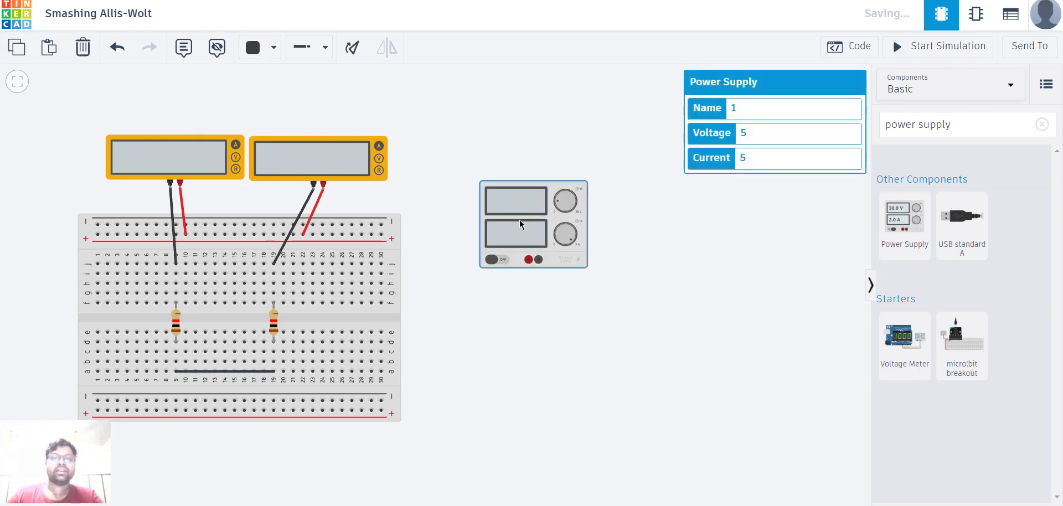
Step: Route a wire from the supply's positive terminal to the top + rail
{"action": "left_click_drag", "start_coordinate": [525, 228], "coordinate": [511, 211]}
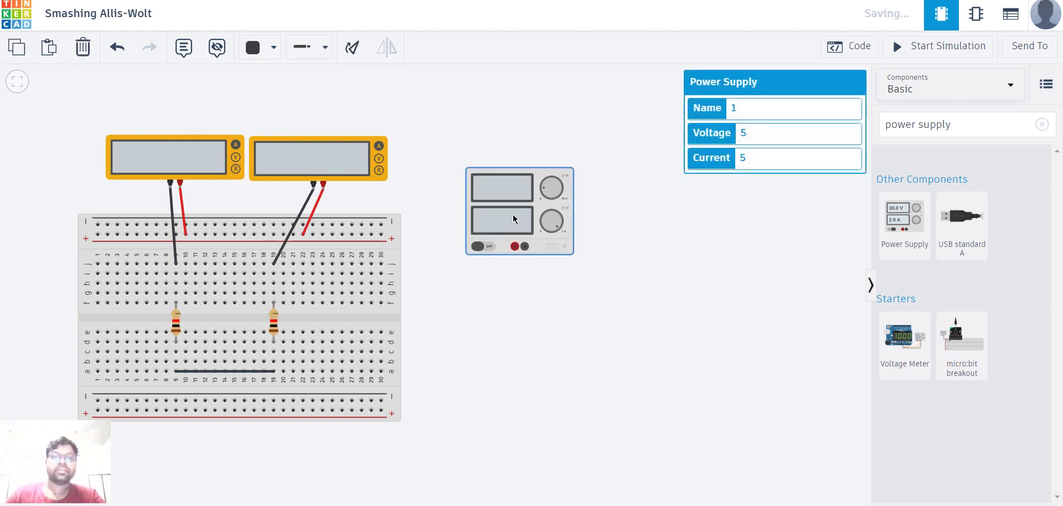
{"action": "left_click", "coordinate": [515, 243]}
{"action": "left_click", "coordinate": [515, 310]}
{"action": "left_click", "coordinate": [434, 310]}
{"action": "left_click", "coordinate": [435, 239]}
{"action": "left_click", "coordinate": [381, 235]}
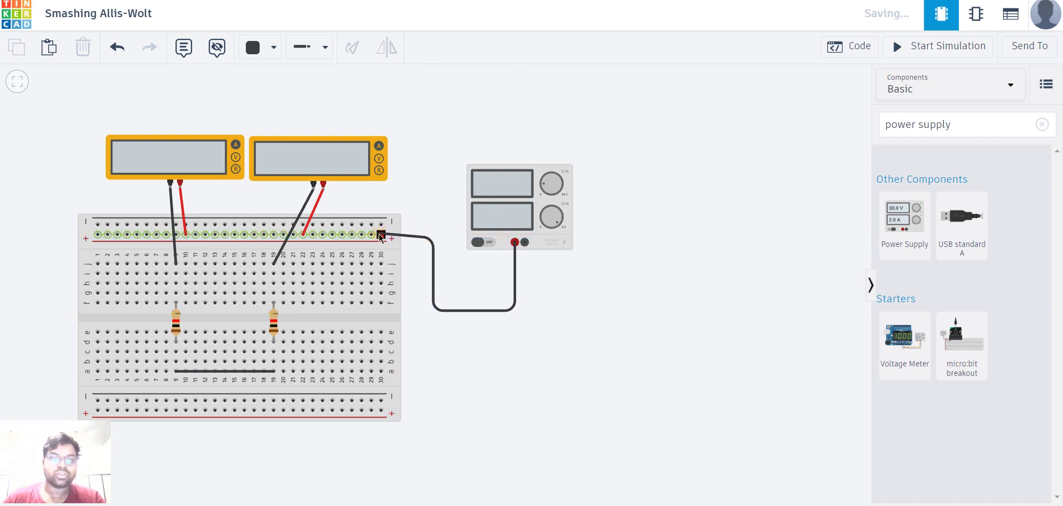
Step: Route a wire from the supply's negative terminal to the bottom − rail
{"action": "left_click", "coordinate": [525, 242]}
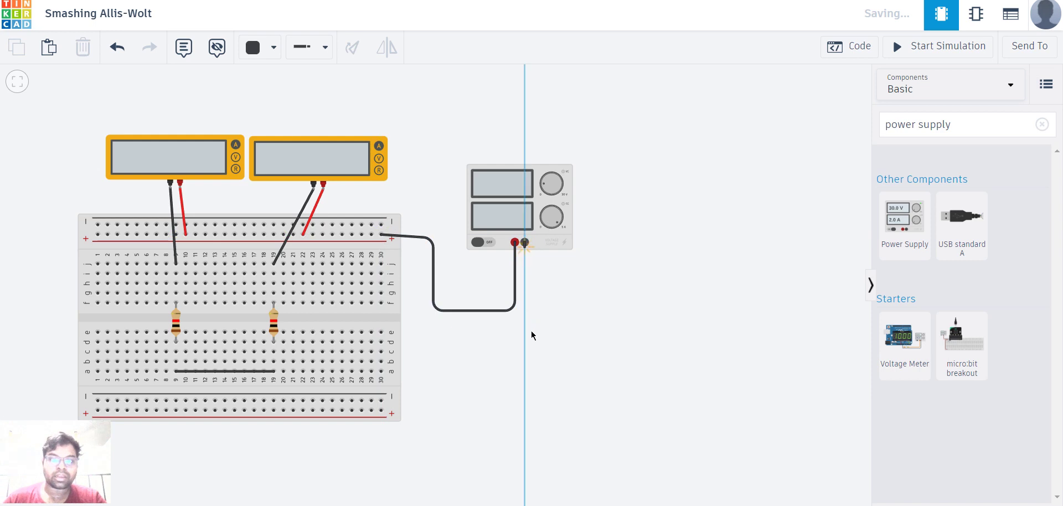
{"action": "left_click", "coordinate": [527, 410]}
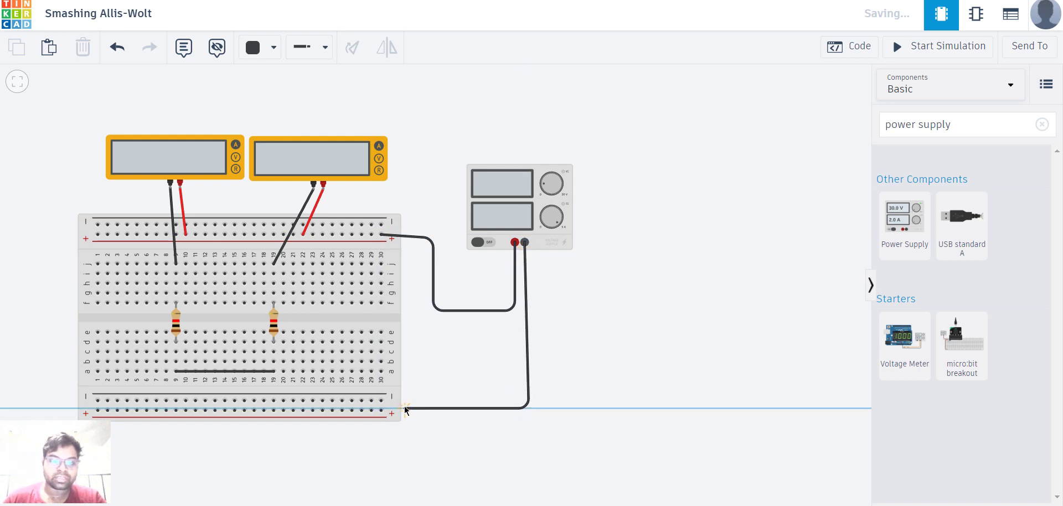
{"action": "left_click", "coordinate": [412, 411]}
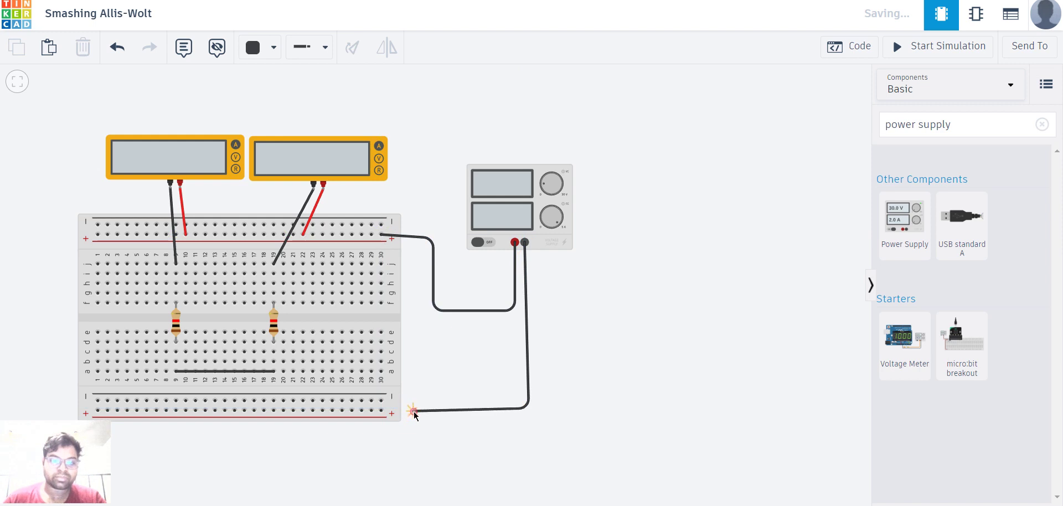
{"action": "left_click", "coordinate": [408, 397]}
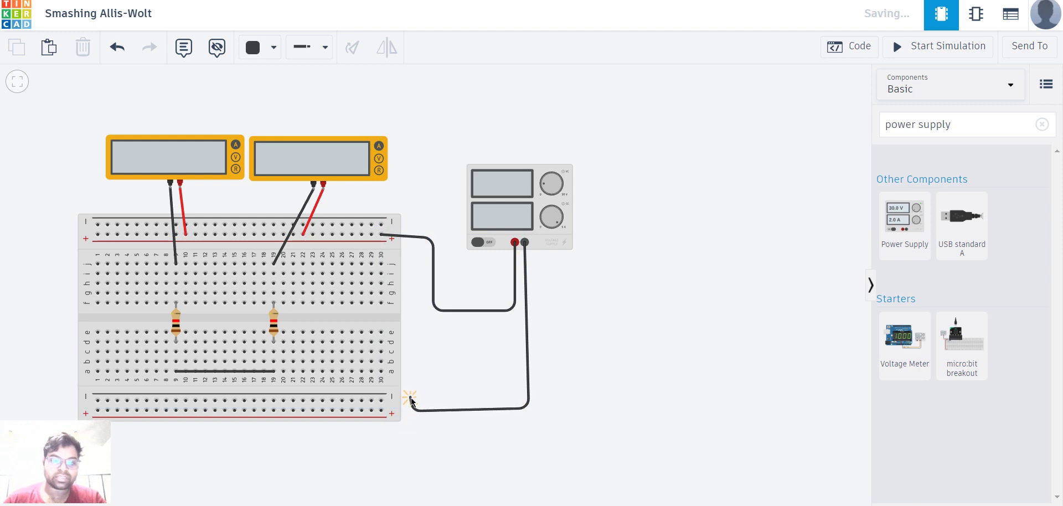
{"action": "left_click", "coordinate": [383, 400]}
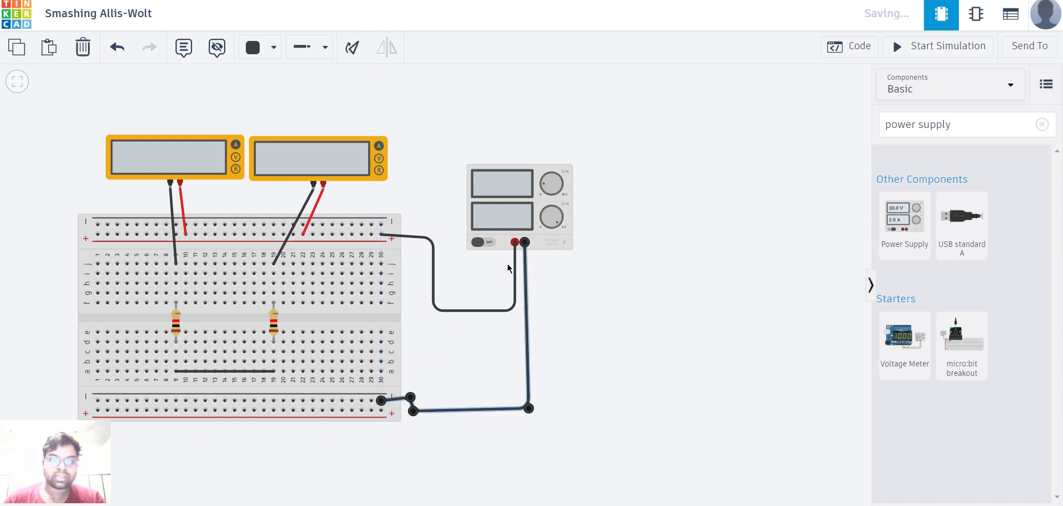
Step: Colour the supply's positive wire red
{"action": "left_click", "coordinate": [433, 259]}
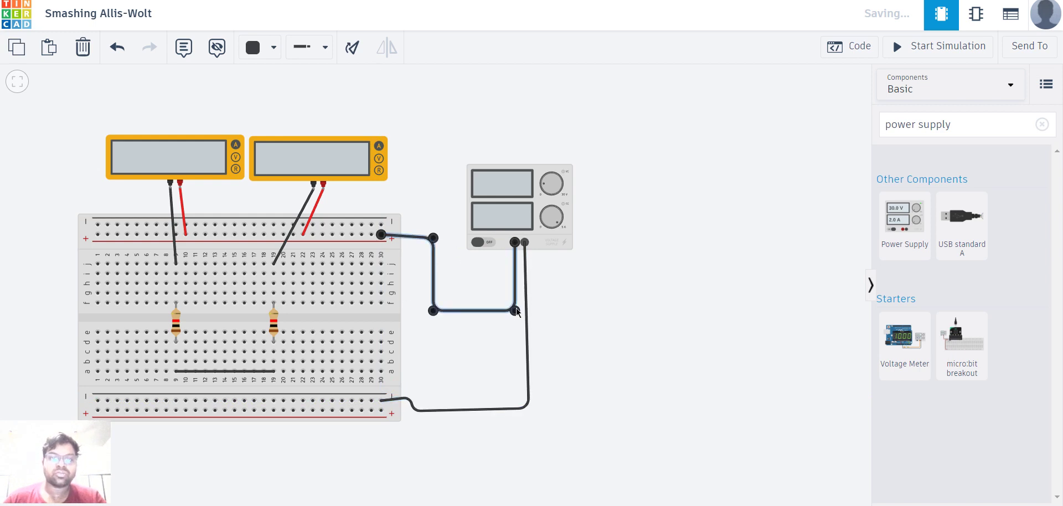
{"action": "left_click", "coordinate": [280, 54]}
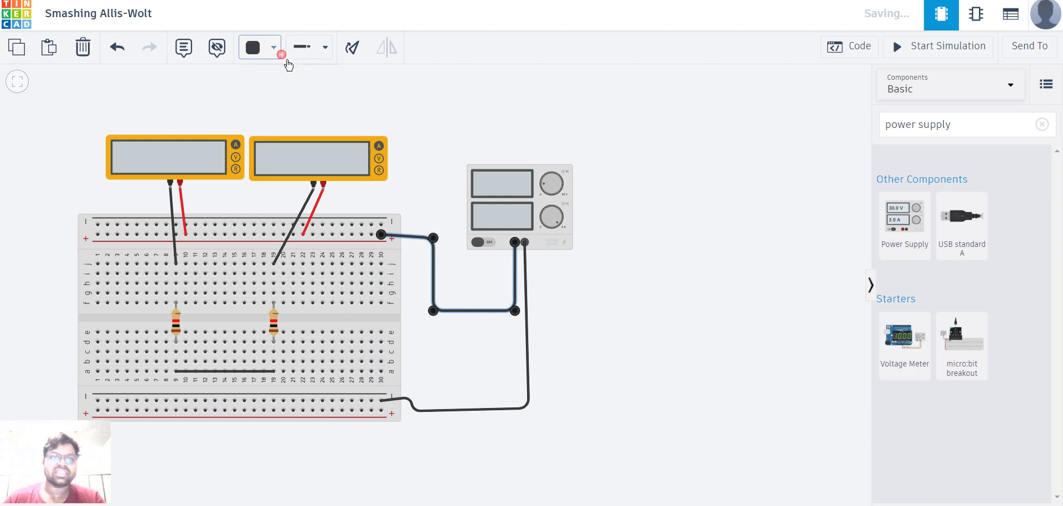
{"action": "left_click", "coordinate": [278, 114]}
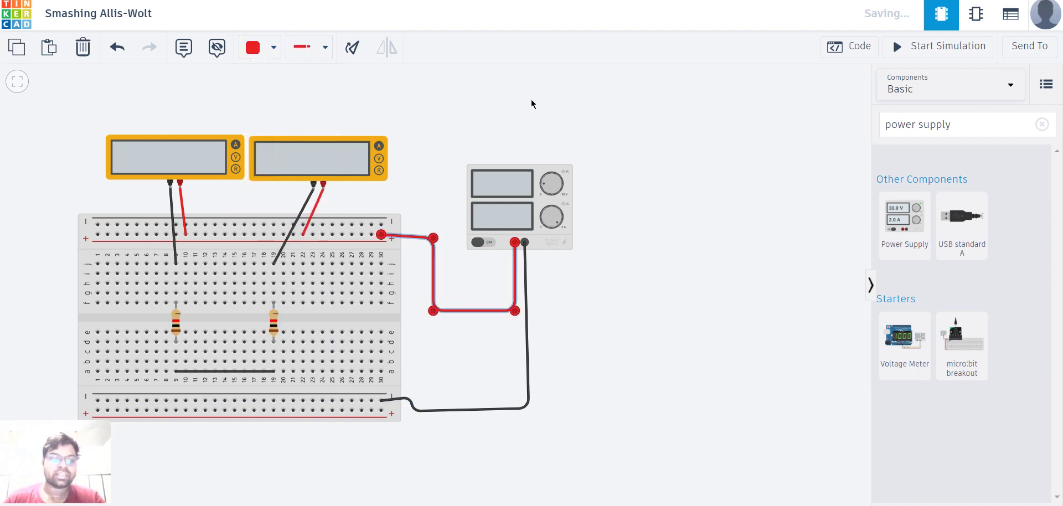
{"action": "left_click", "coordinate": [531, 100]}
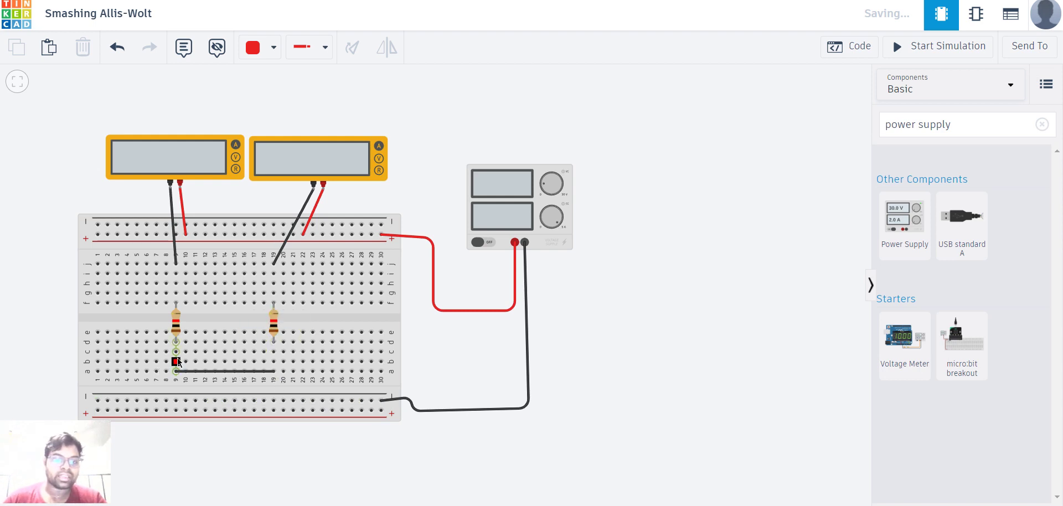
Step: Connect the right resistor's lower end to the bottom − rail with a black wire
{"action": "left_click", "coordinate": [273, 351]}
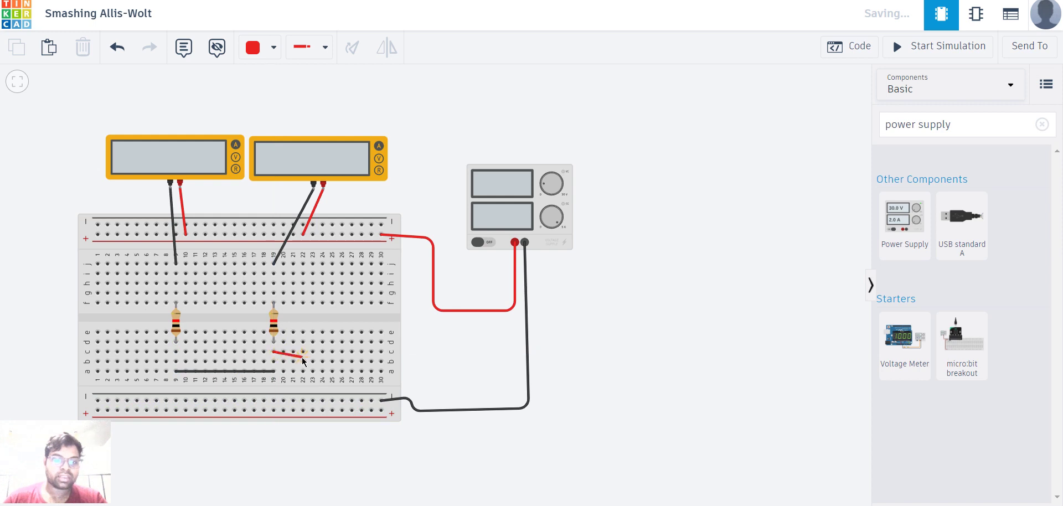
{"action": "left_click", "coordinate": [302, 357]}
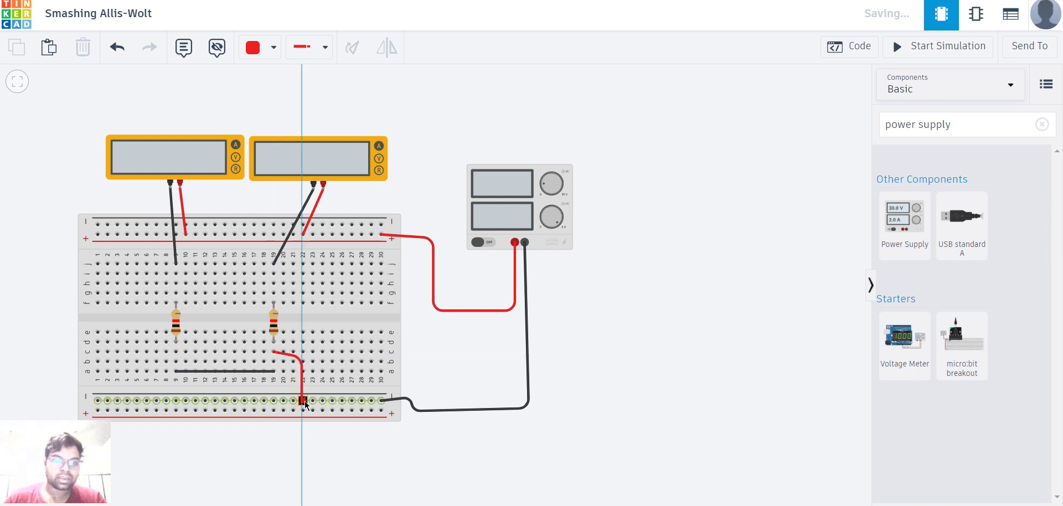
{"action": "left_click", "coordinate": [303, 400]}
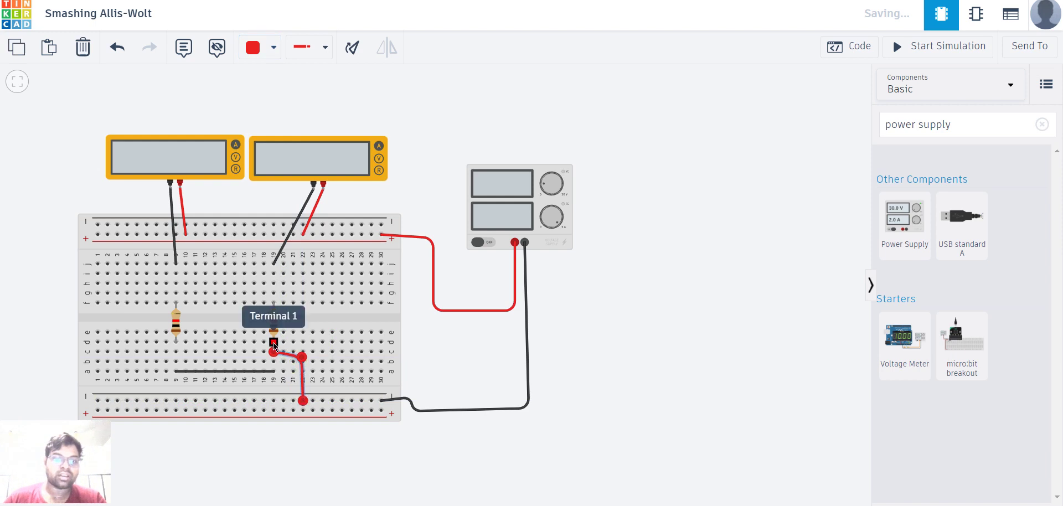
{"action": "left_click", "coordinate": [274, 47]}
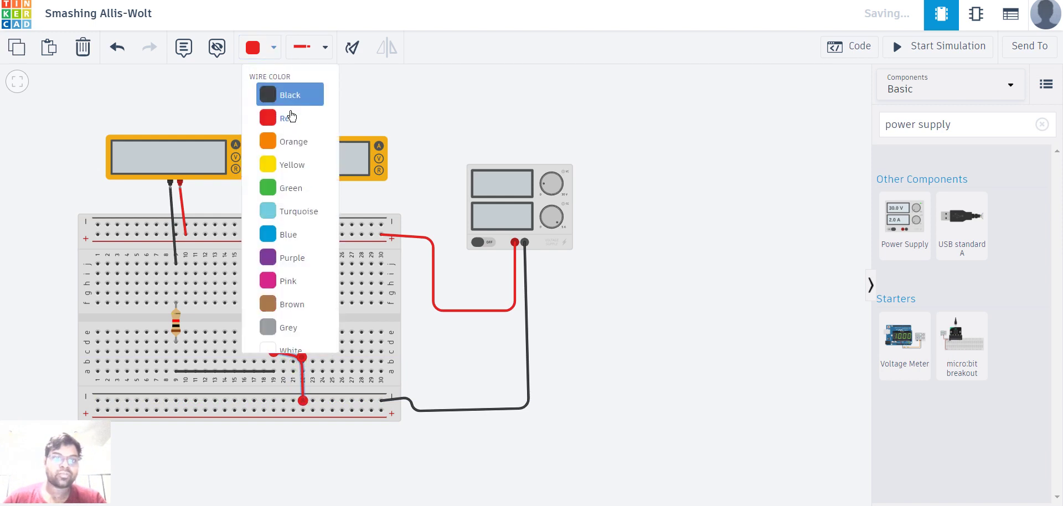
{"action": "left_click", "coordinate": [288, 91]}
{"action": "left_click", "coordinate": [435, 470]}
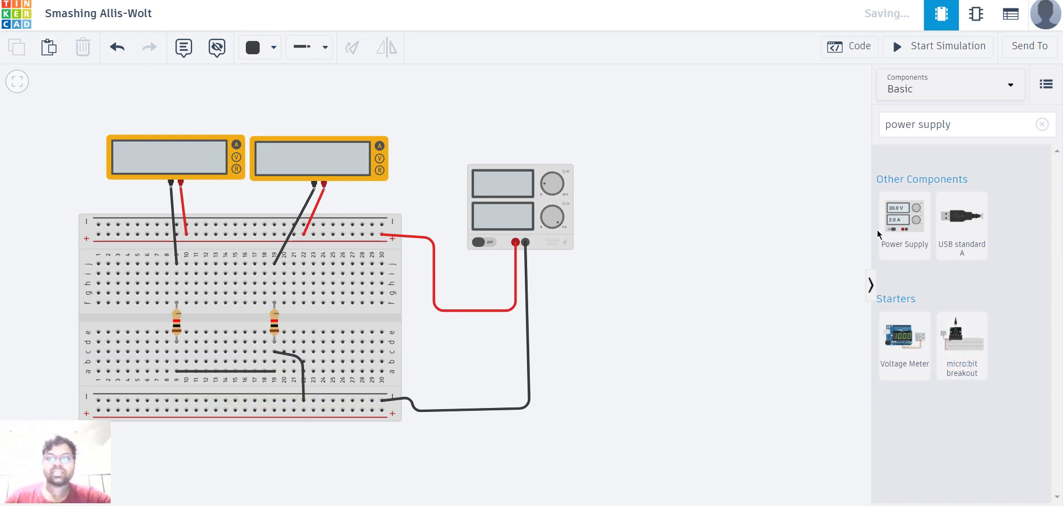
Step: Start the simulation, then check each resistor's Resistance value in the inspector
{"action": "left_click", "coordinate": [971, 61]}
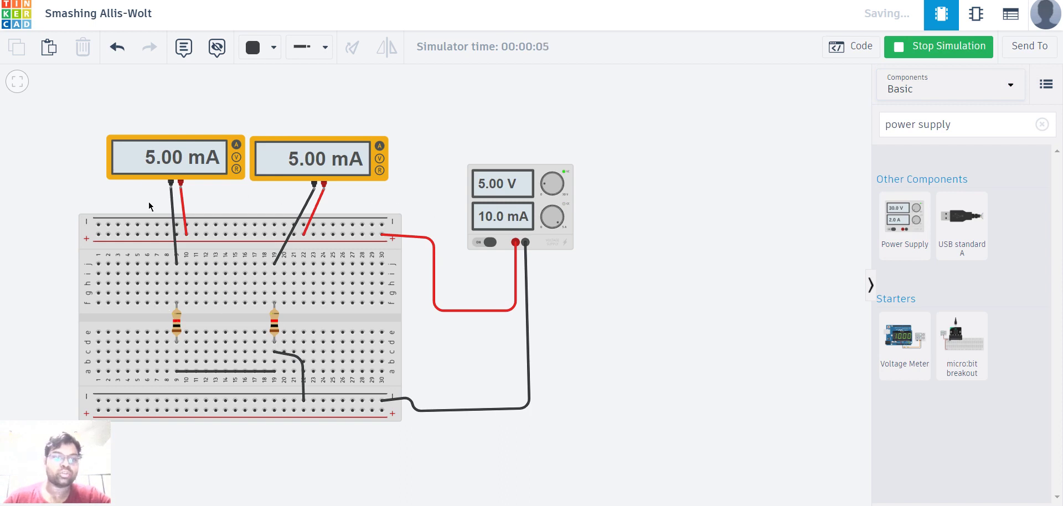
{"action": "left_click", "coordinate": [177, 324]}
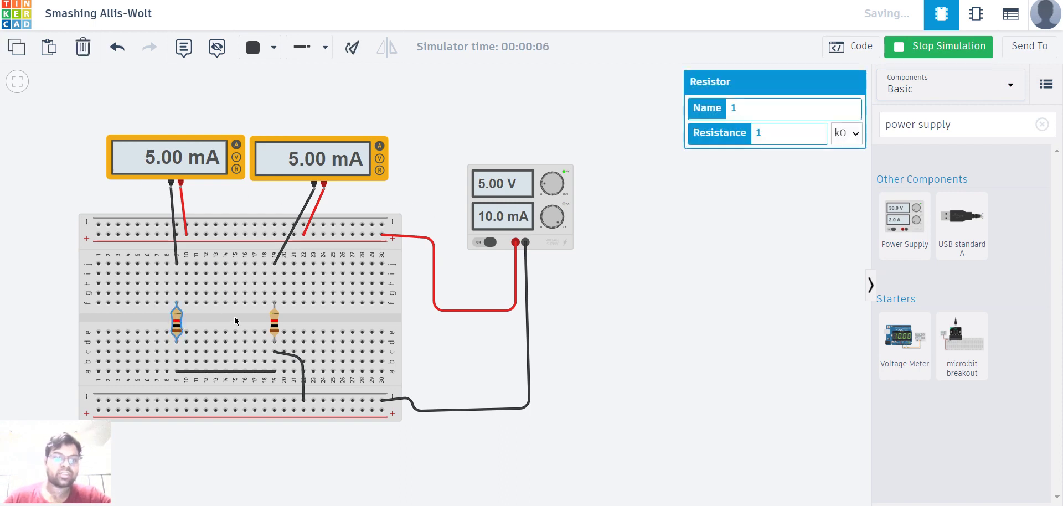
{"action": "left_click", "coordinate": [275, 328]}
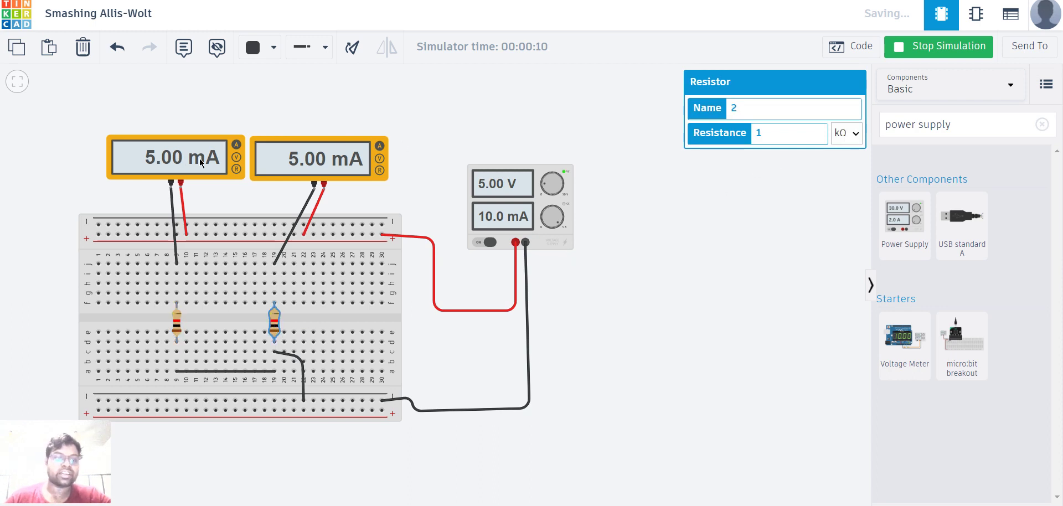
{"action": "left_click", "coordinate": [176, 327]}
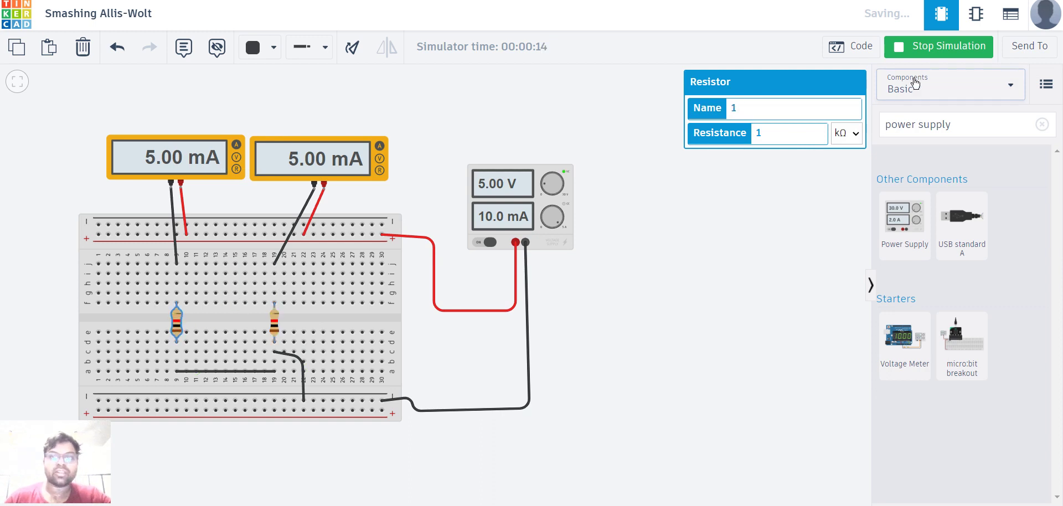
{"action": "double_click", "coordinate": [757, 134]}
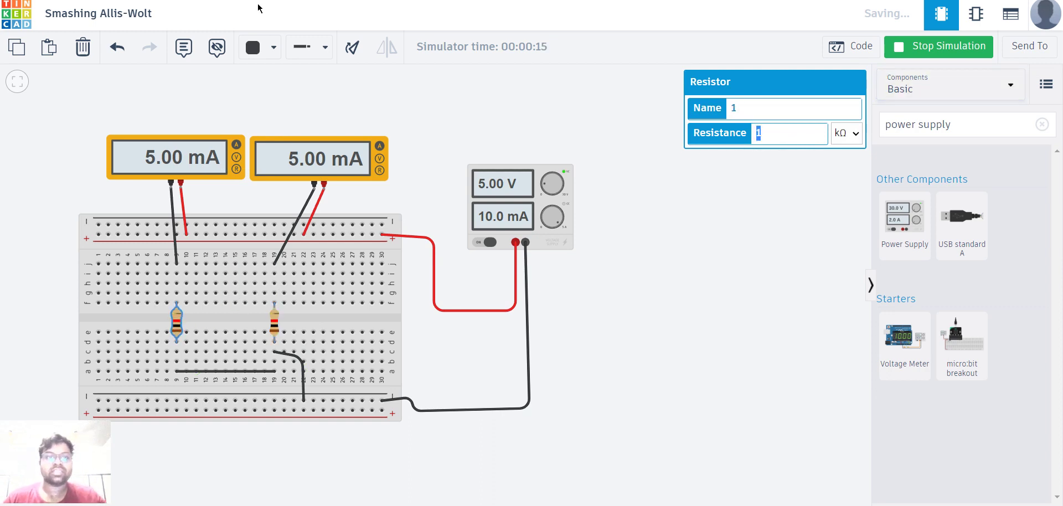
Step: Show the r1/r2 labels, change r1's resistance to 2 kΩ, and rerun the simulation
{"action": "left_click", "coordinate": [217, 47]}
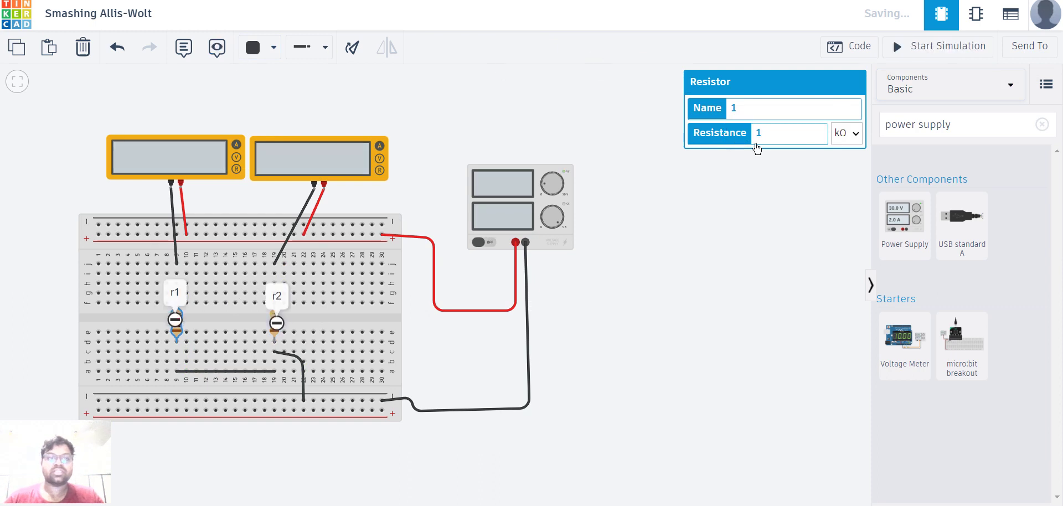
{"action": "left_click", "coordinate": [774, 134]}
{"action": "key", "text": "BackSpace"}
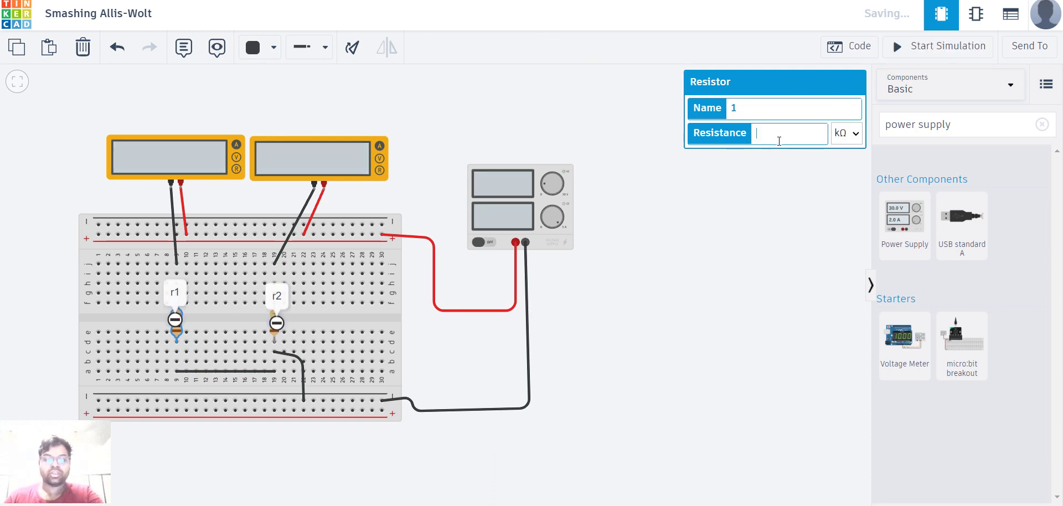
{"action": "type", "text": "2"}
{"action": "left_click", "coordinate": [659, 202]}
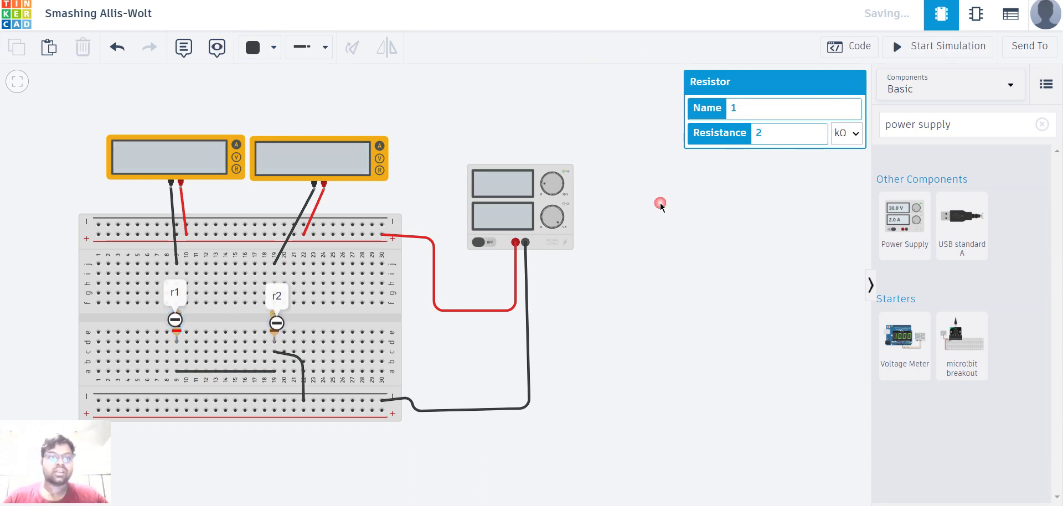
{"action": "left_click", "coordinate": [930, 48]}
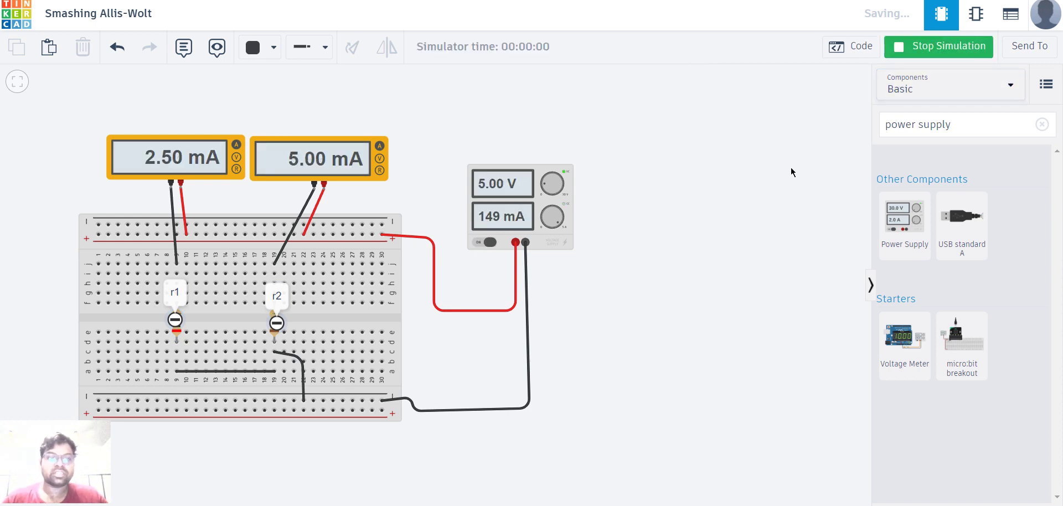